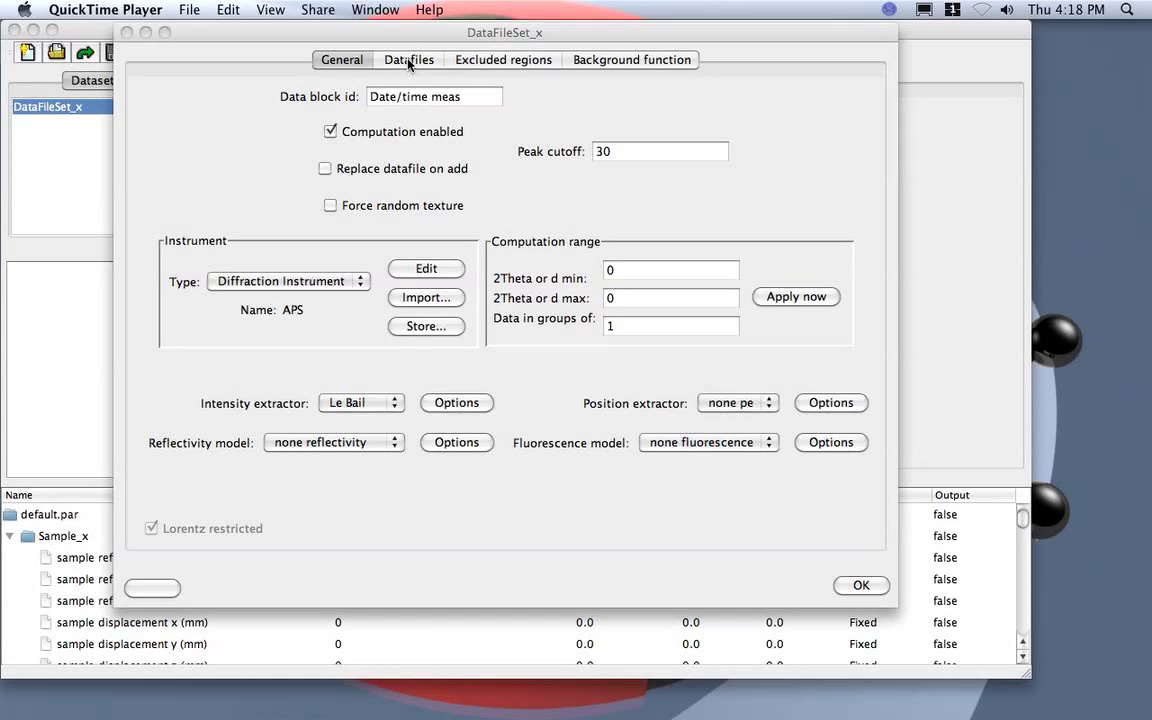
# Start importing the data set's spectra from images, dismissing the missing plugins folder message.
pyautogui.click(409, 60)
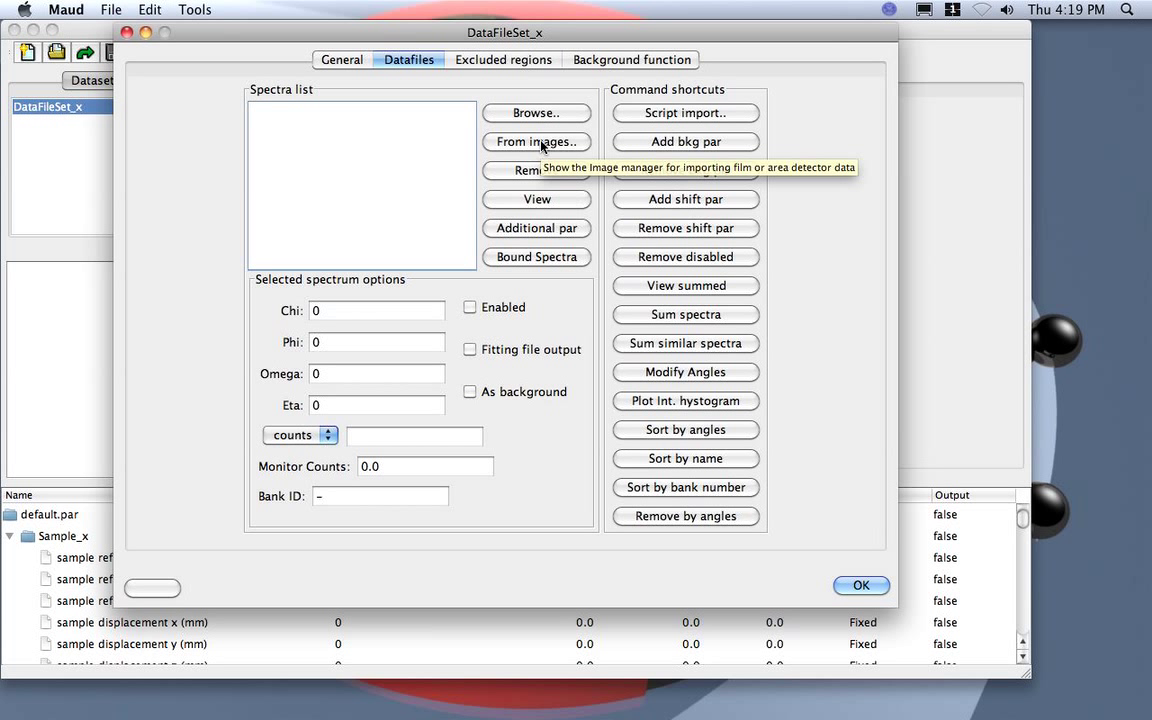
pyautogui.click(541, 145)
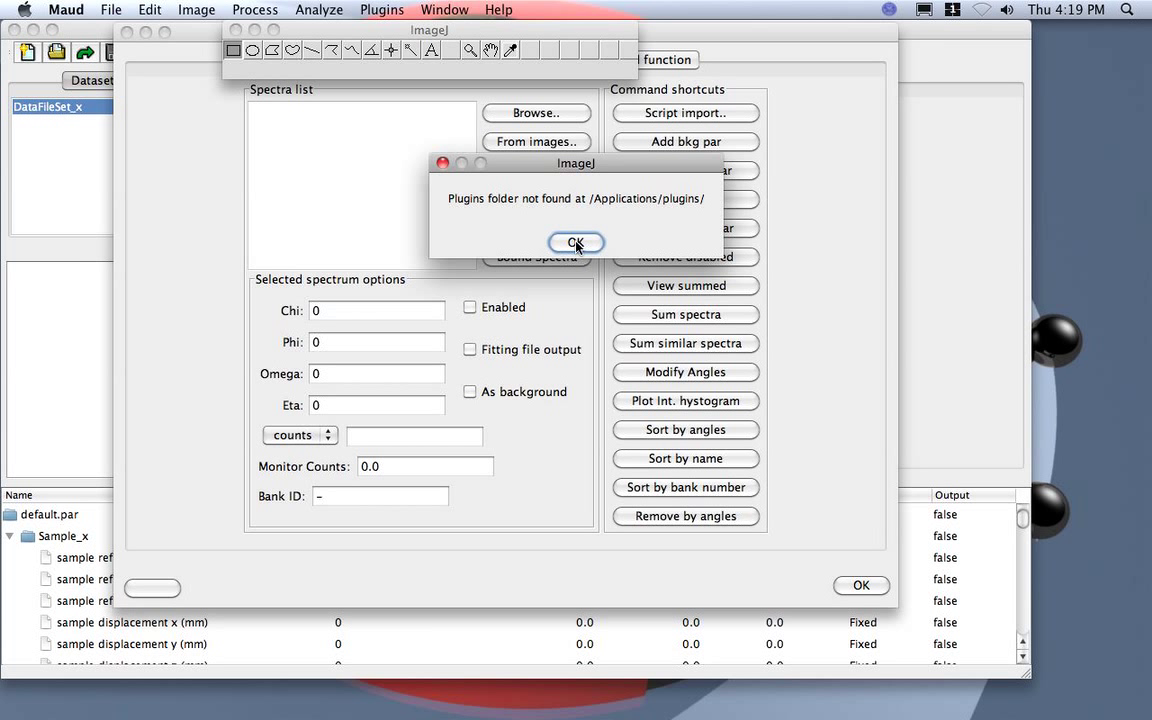
pyautogui.click(575, 243)
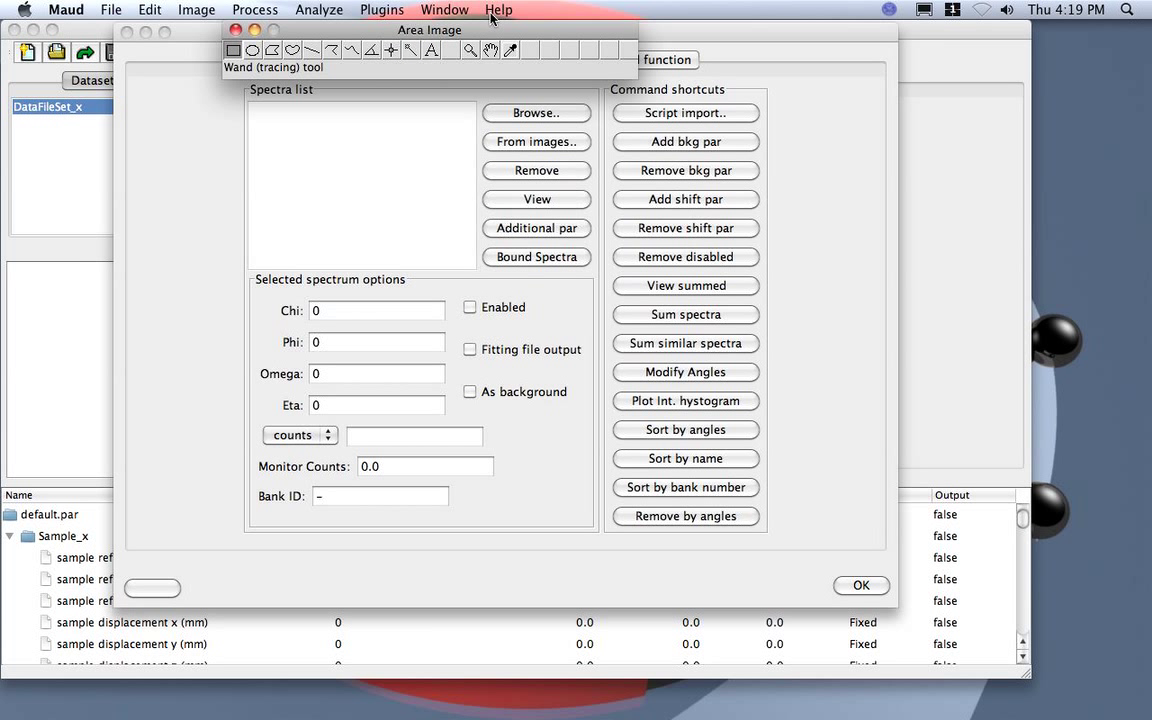
# View the ImageJ version information and close it.
pyautogui.click(497, 11)
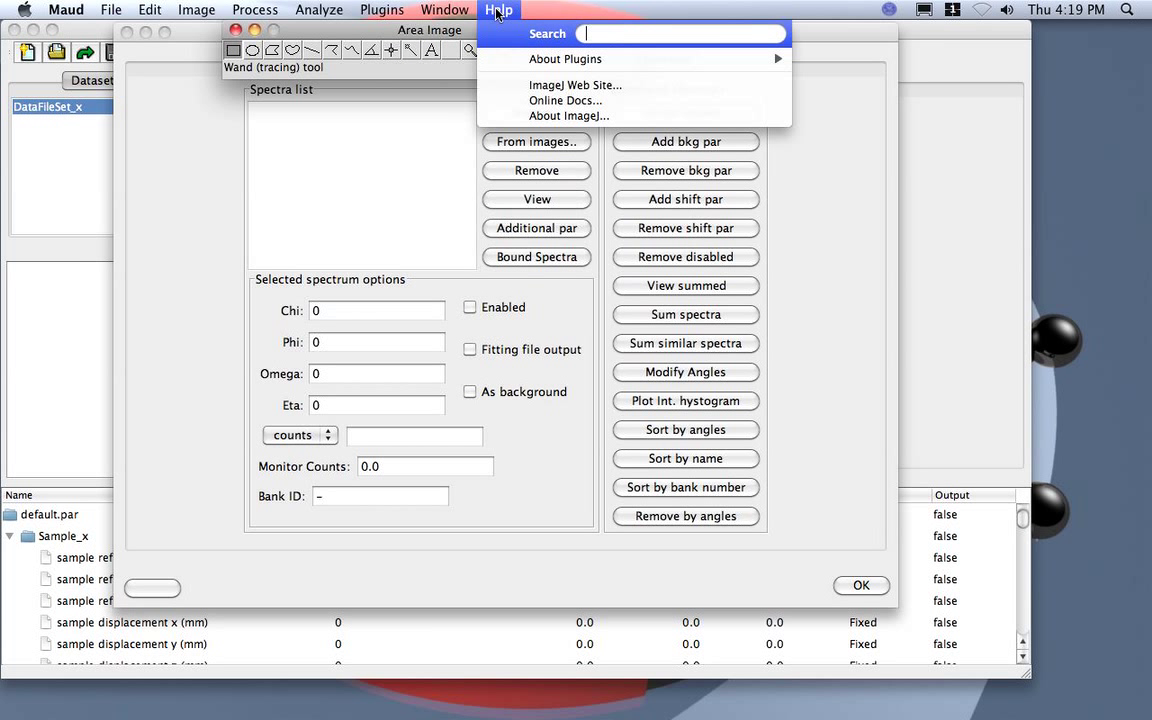
pyautogui.click(552, 117)
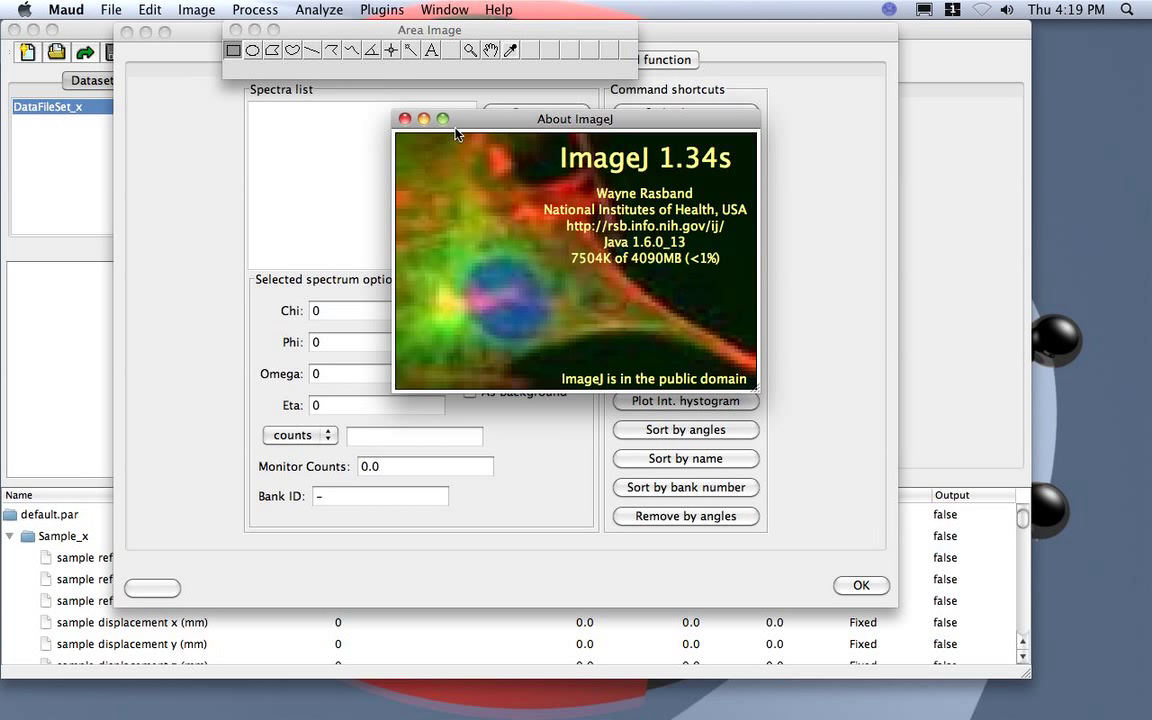
pyautogui.click(404, 119)
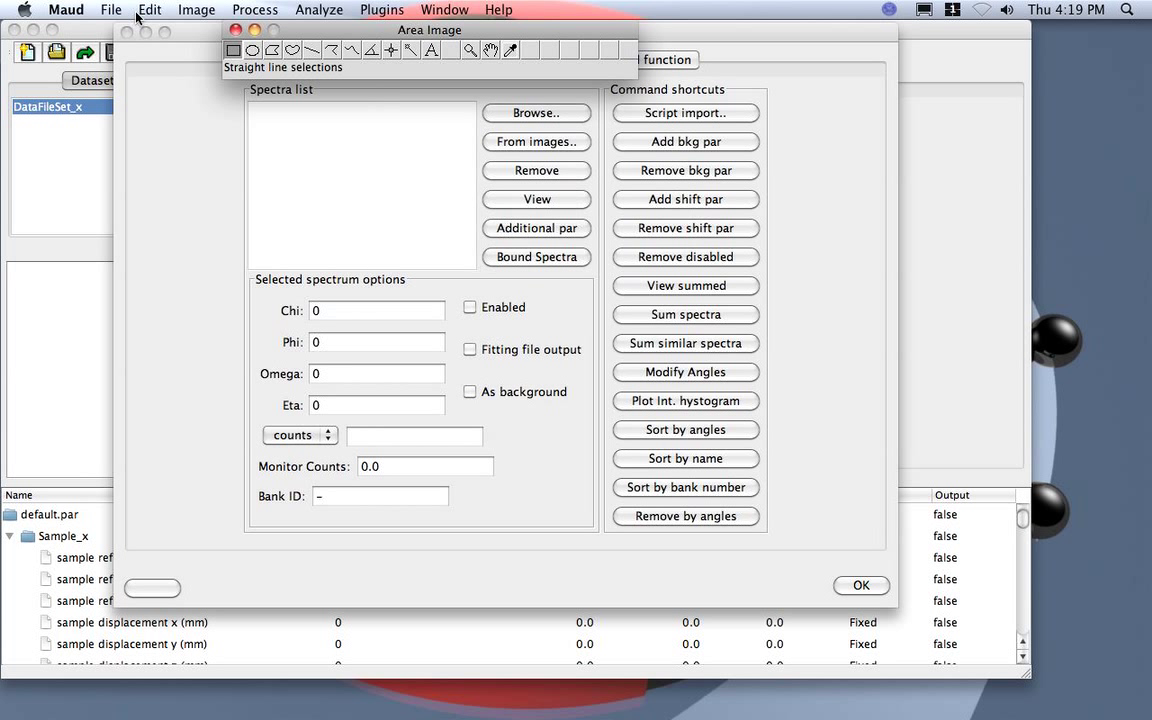
# Start a raw image import of the file CeO2_120s.raw3450 from the image2D folder.
pyautogui.click(111, 11)
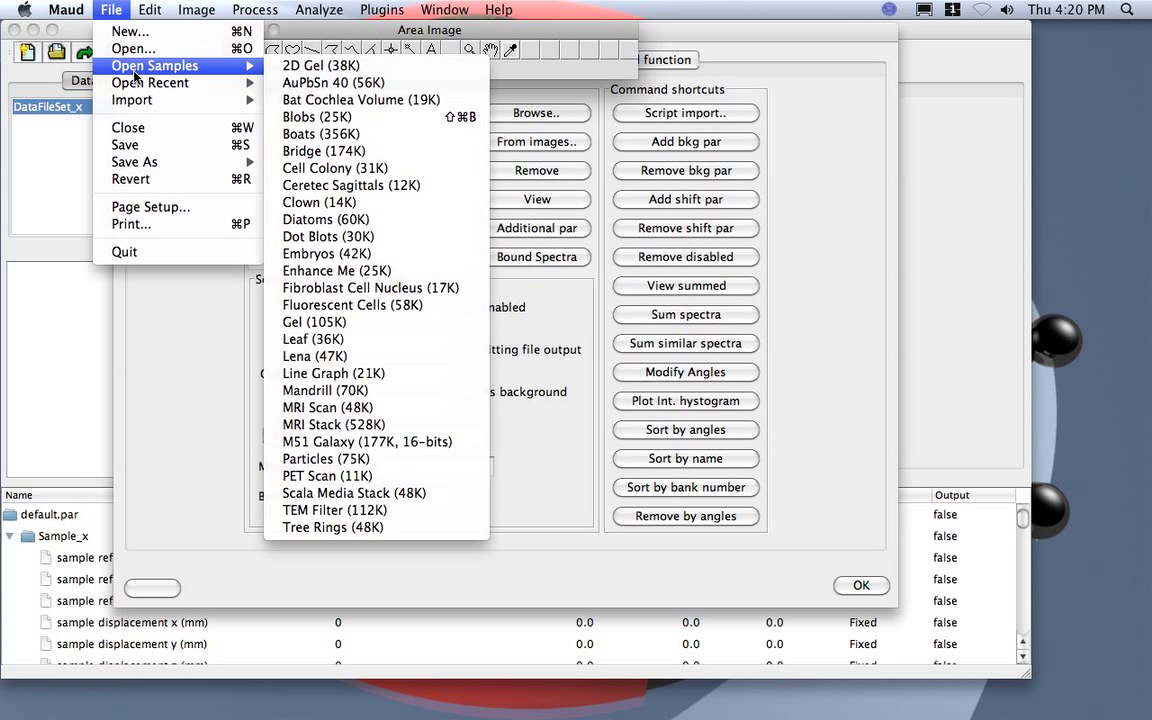
pyautogui.moveTo(137, 102)
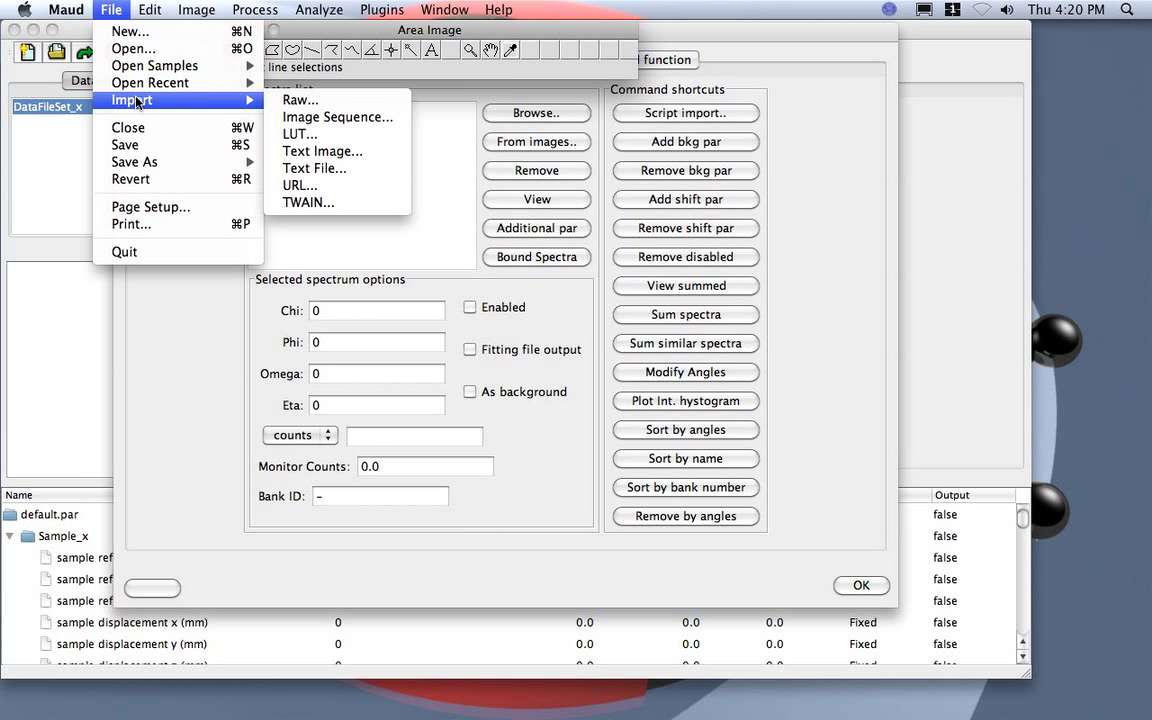
pyautogui.click(297, 104)
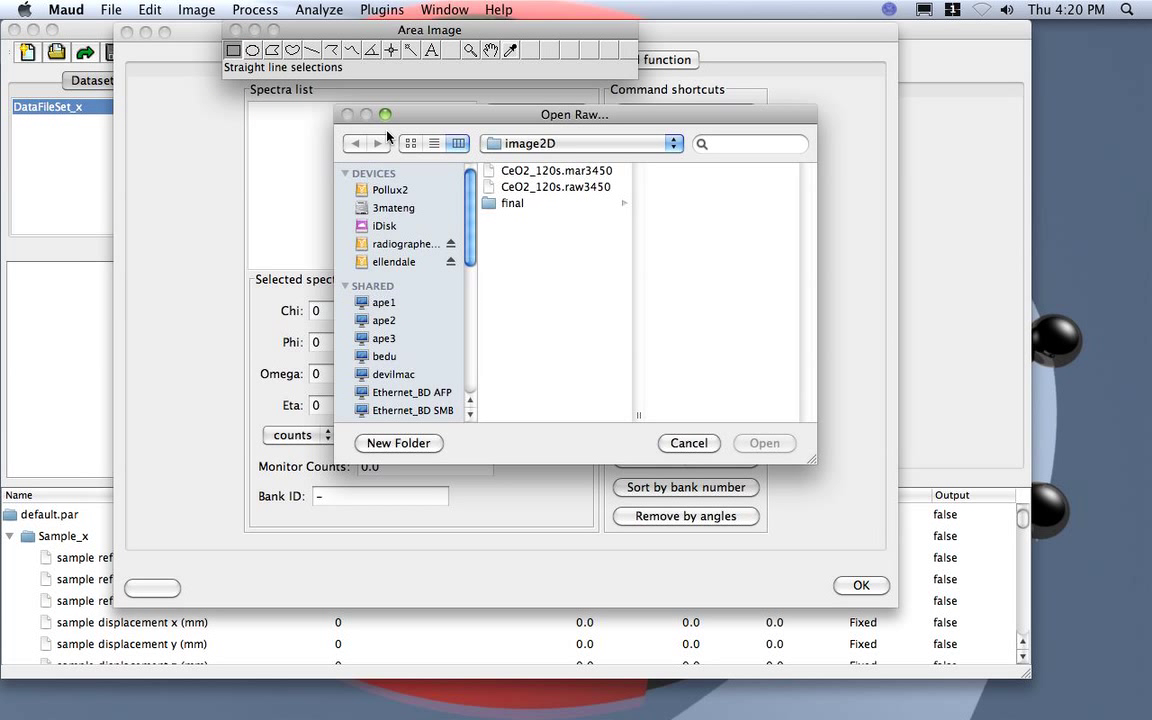
pyautogui.click(540, 188)
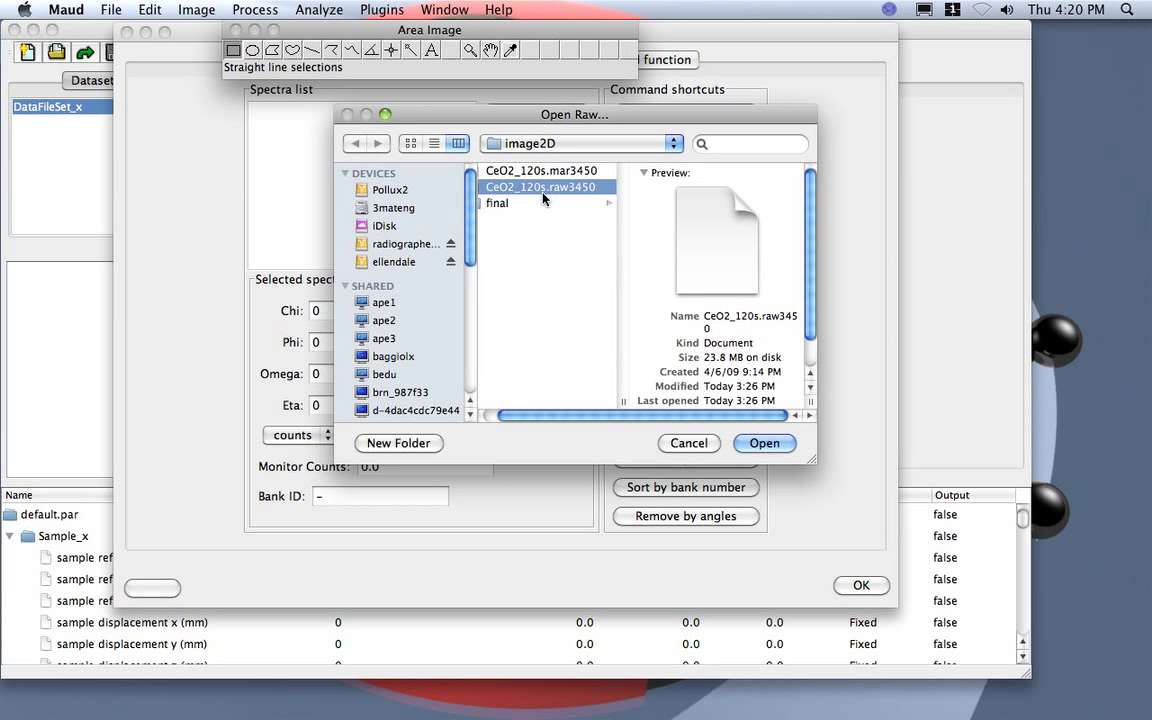
pyautogui.click(757, 443)
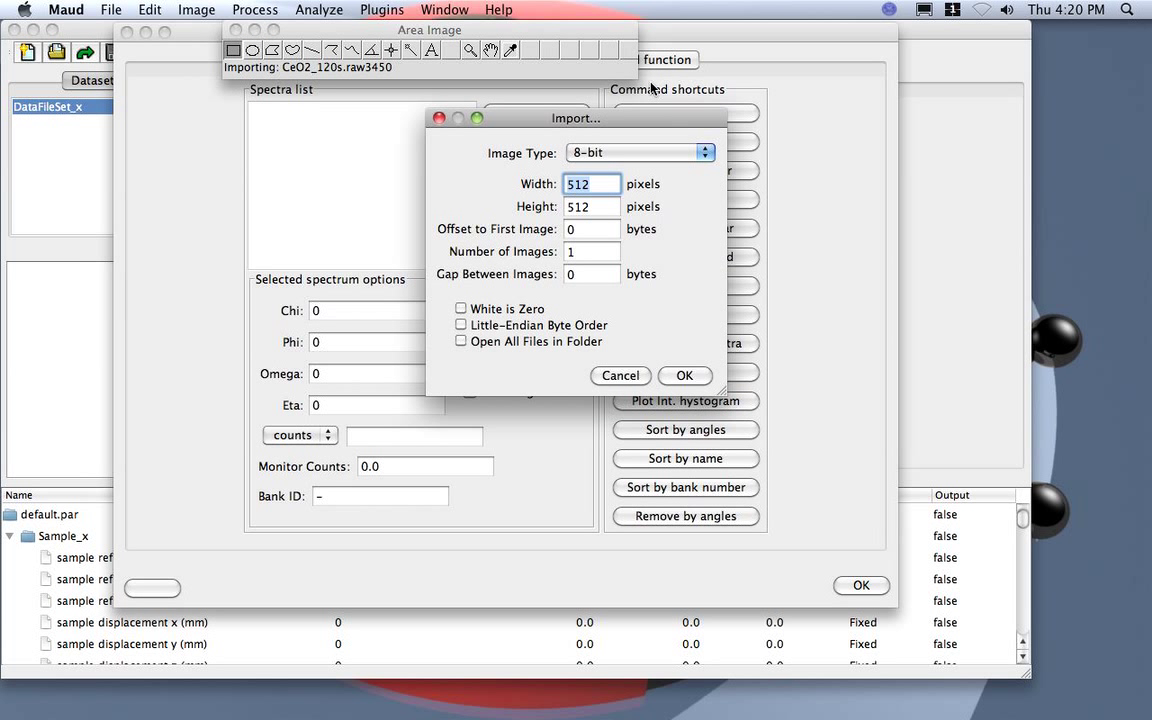
# Set the raw import's image type to 16-bit Unsigned and its width and height to 3450 pixels.
pyautogui.moveTo(638, 120); pyautogui.dragTo(414, 97)
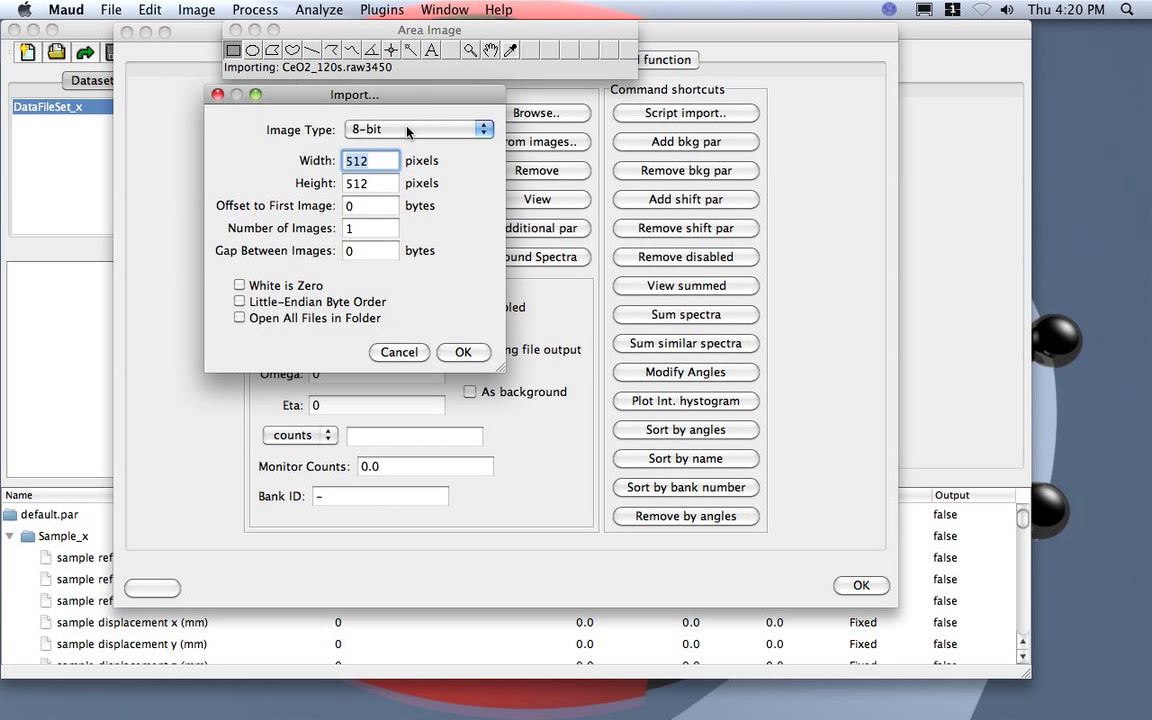
pyautogui.click(408, 131)
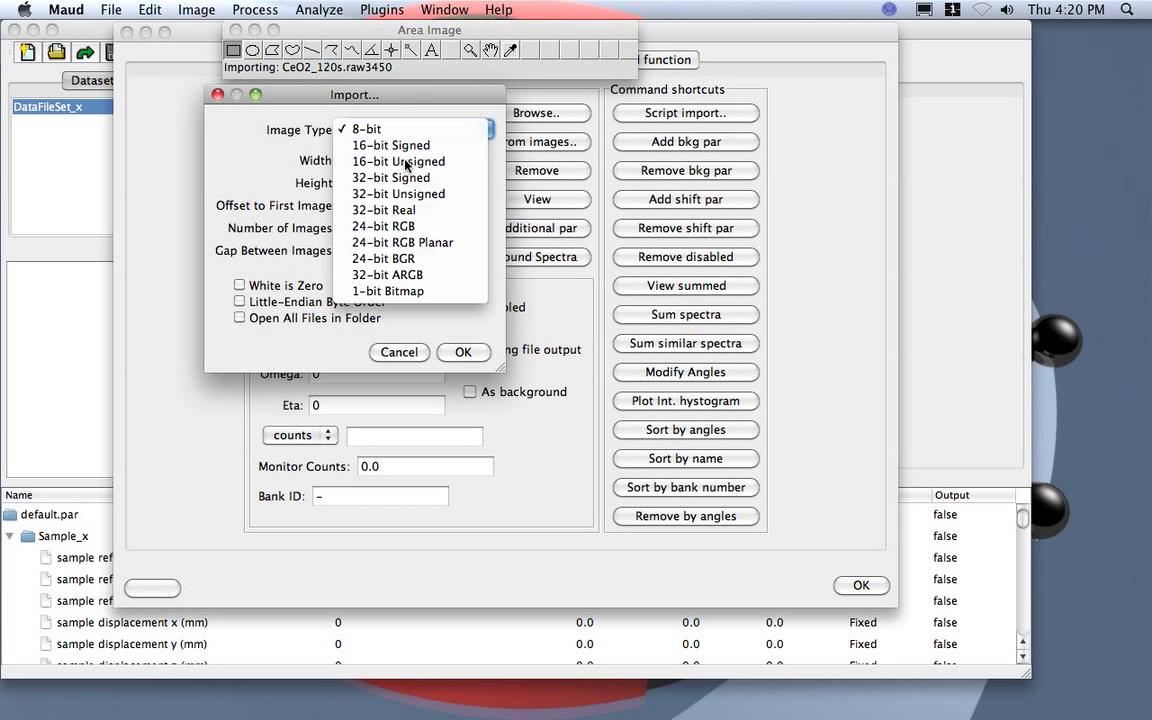
pyautogui.click(405, 162)
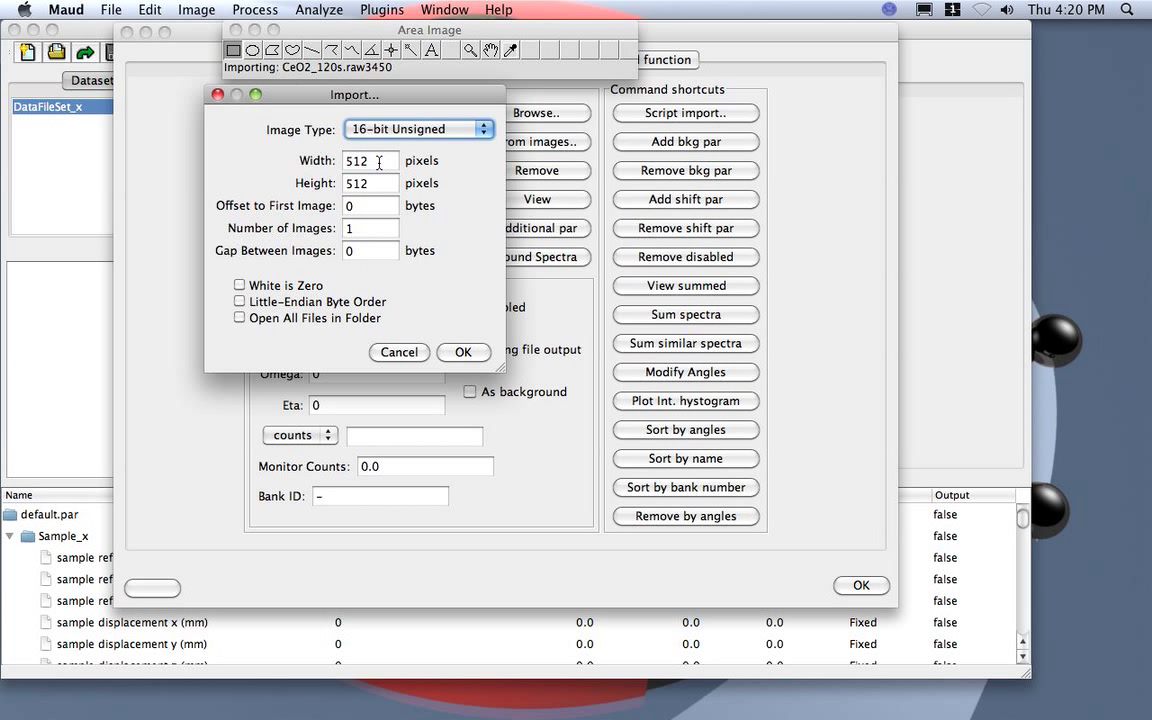
pyautogui.moveTo(379, 162); pyautogui.dragTo(346, 162)
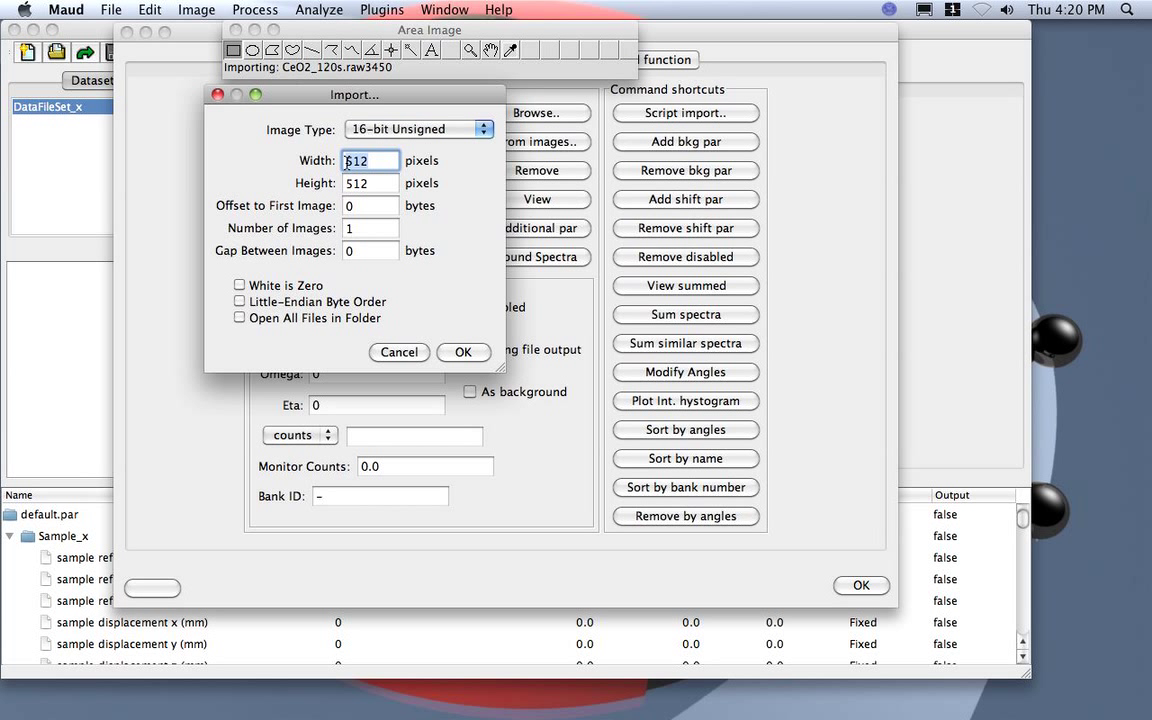
pyautogui.write('3450')
pyautogui.press('Tab')
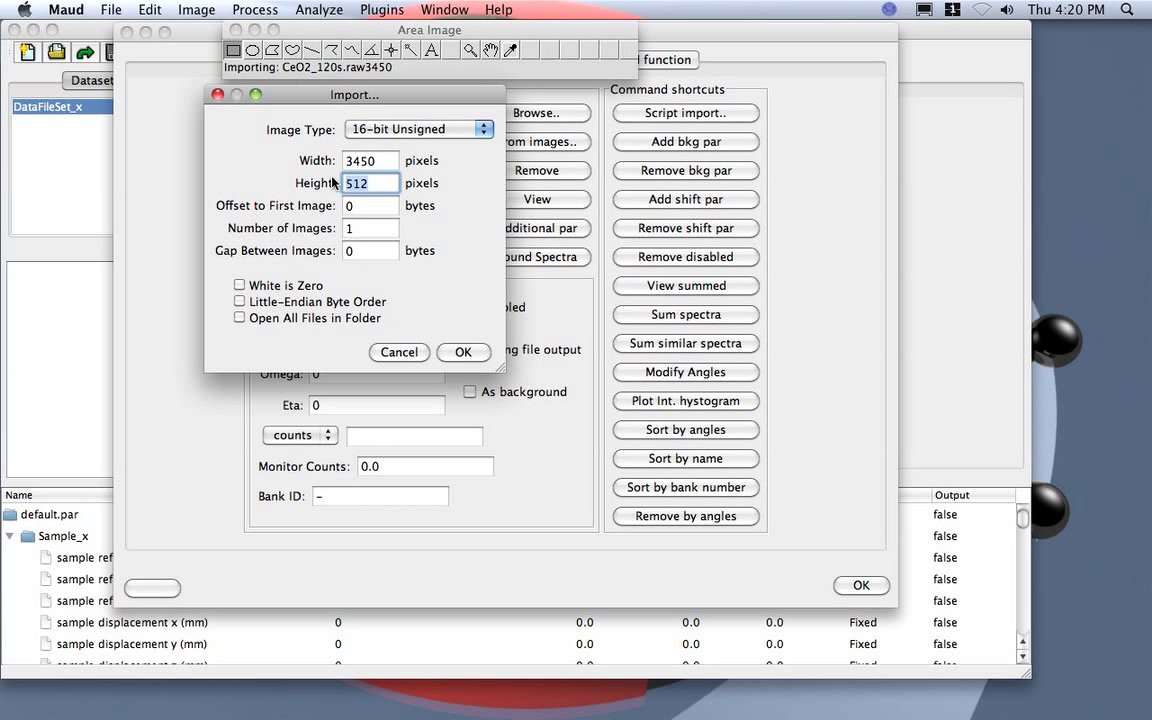
pyautogui.write('3450')
# Enable White is Zero and Little-Endian Byte Order for the raw import and load the image.
pyautogui.click(240, 287)
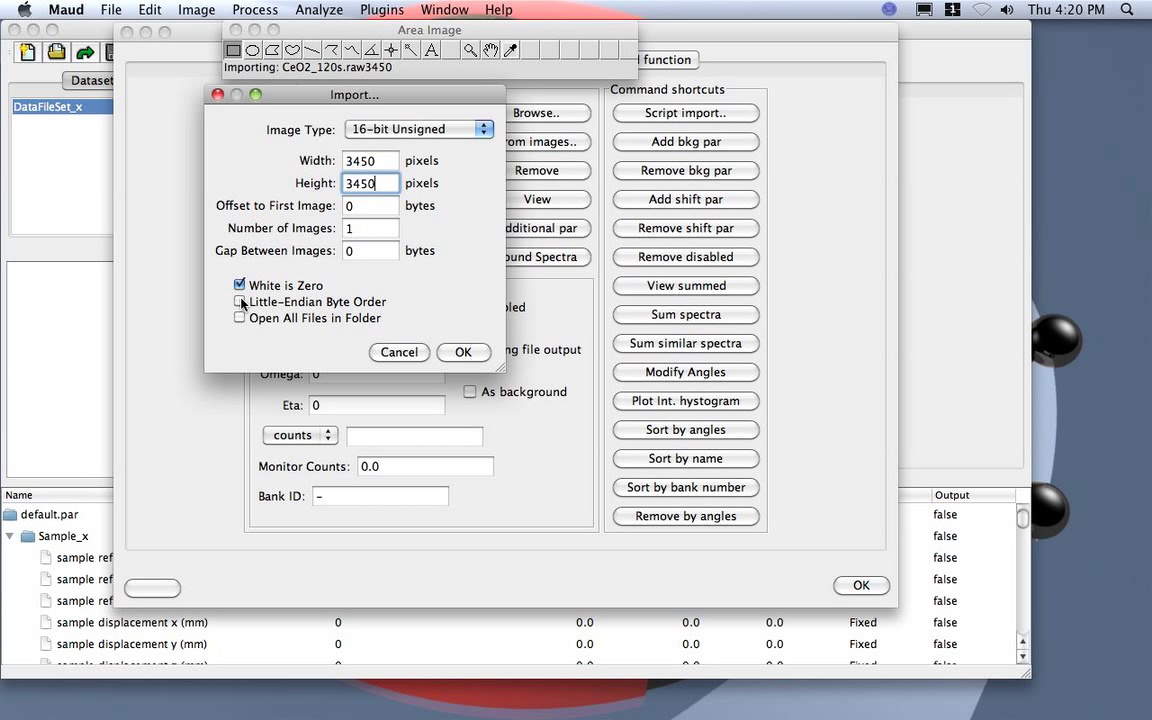
pyautogui.click(240, 302)
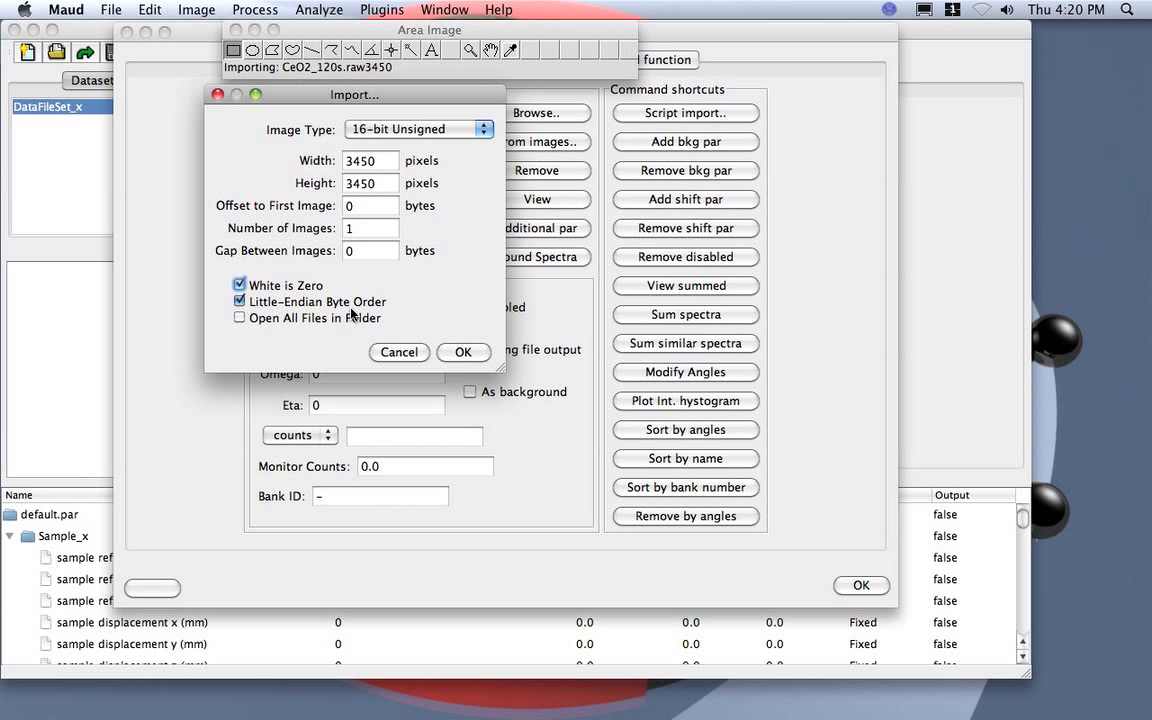
pyautogui.click(465, 354)
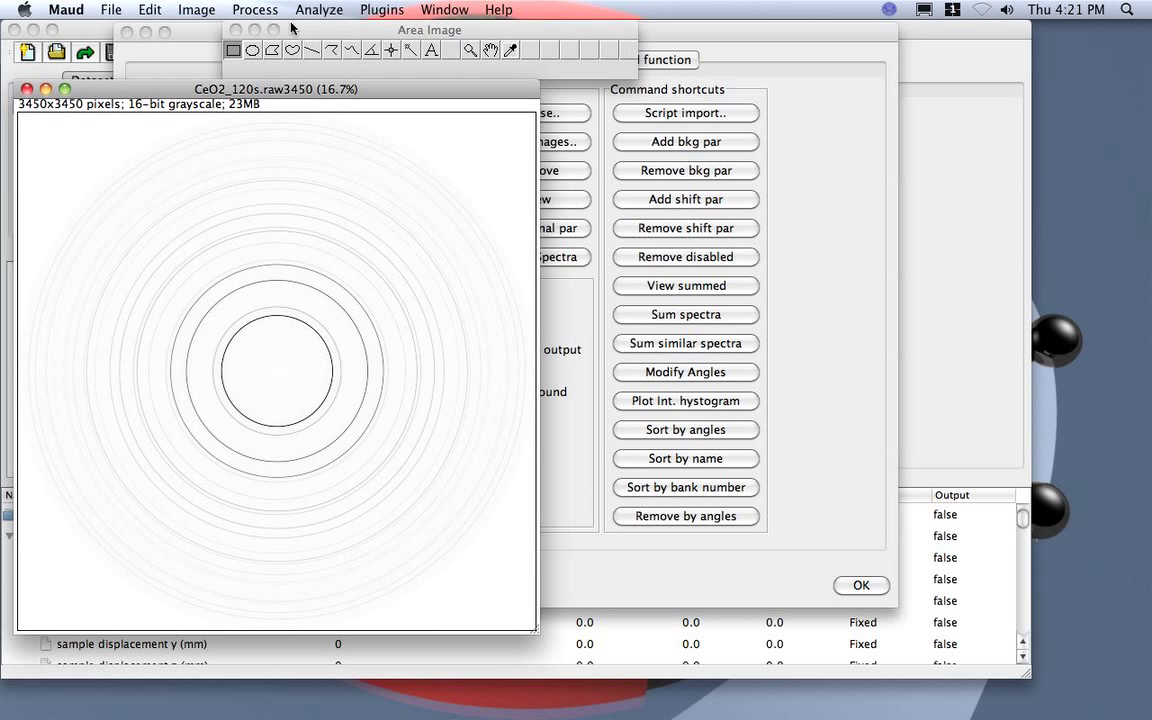
# In the image properties, set the unit of length to mm and the pixel width and height to .1.
pyautogui.click(185, 11)
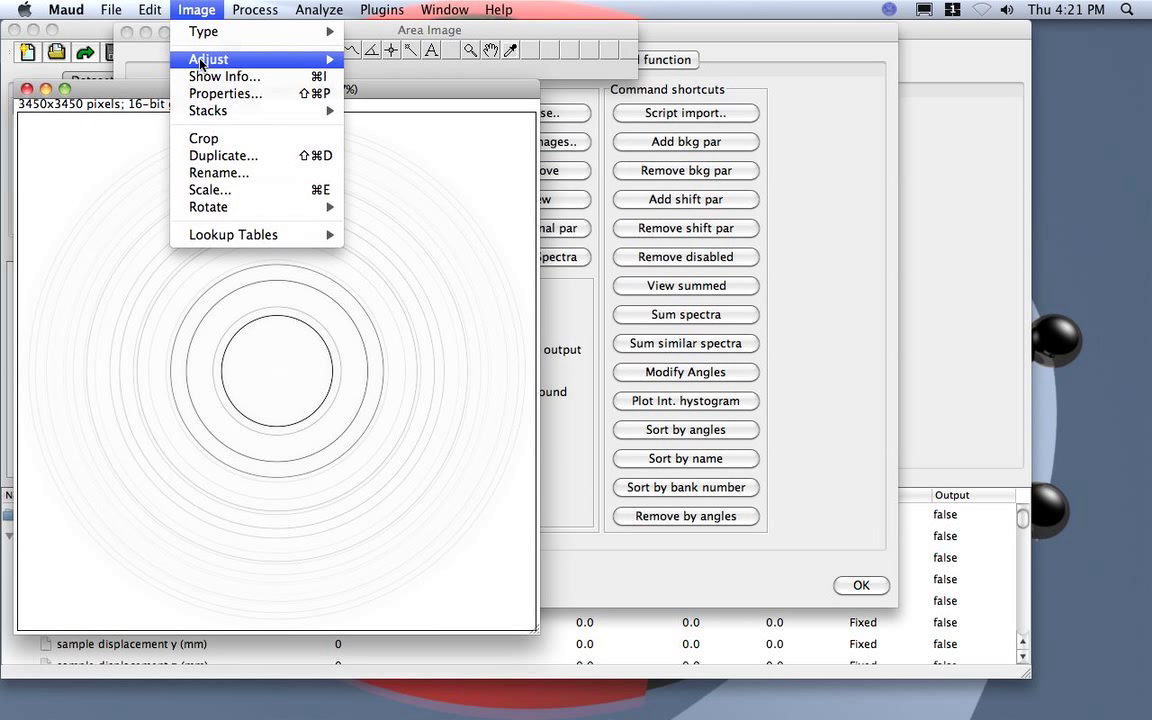
pyautogui.click(224, 93)
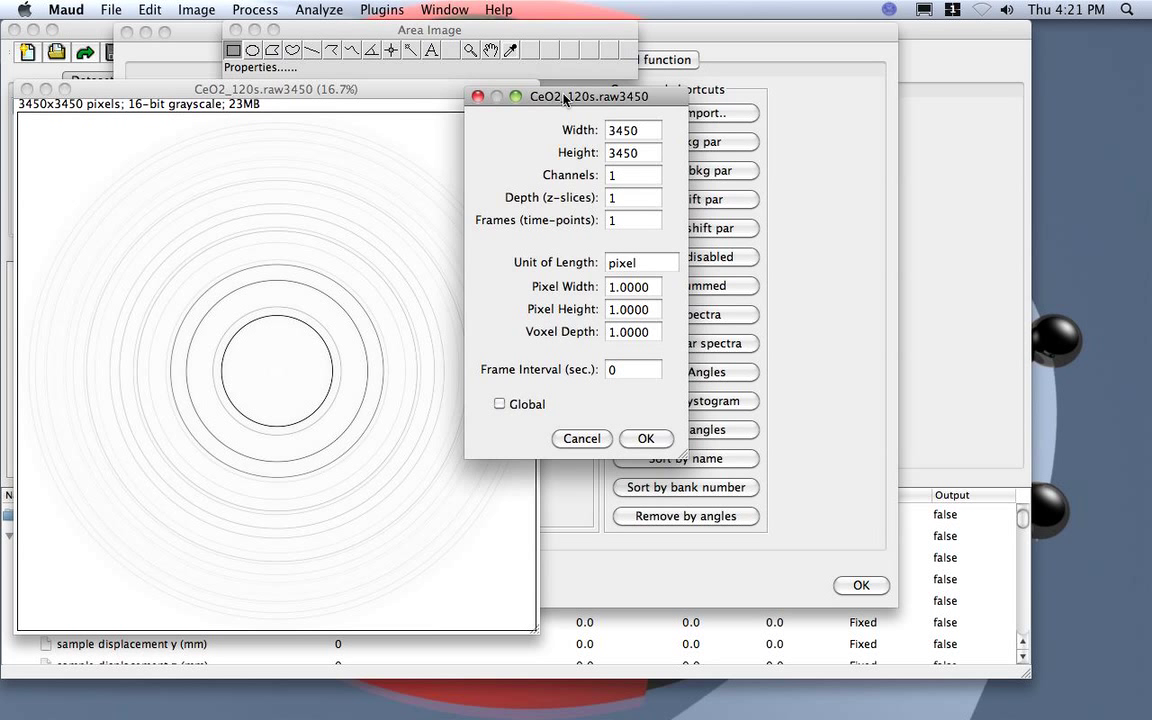
pyautogui.moveTo(560, 96); pyautogui.dragTo(652, 98)
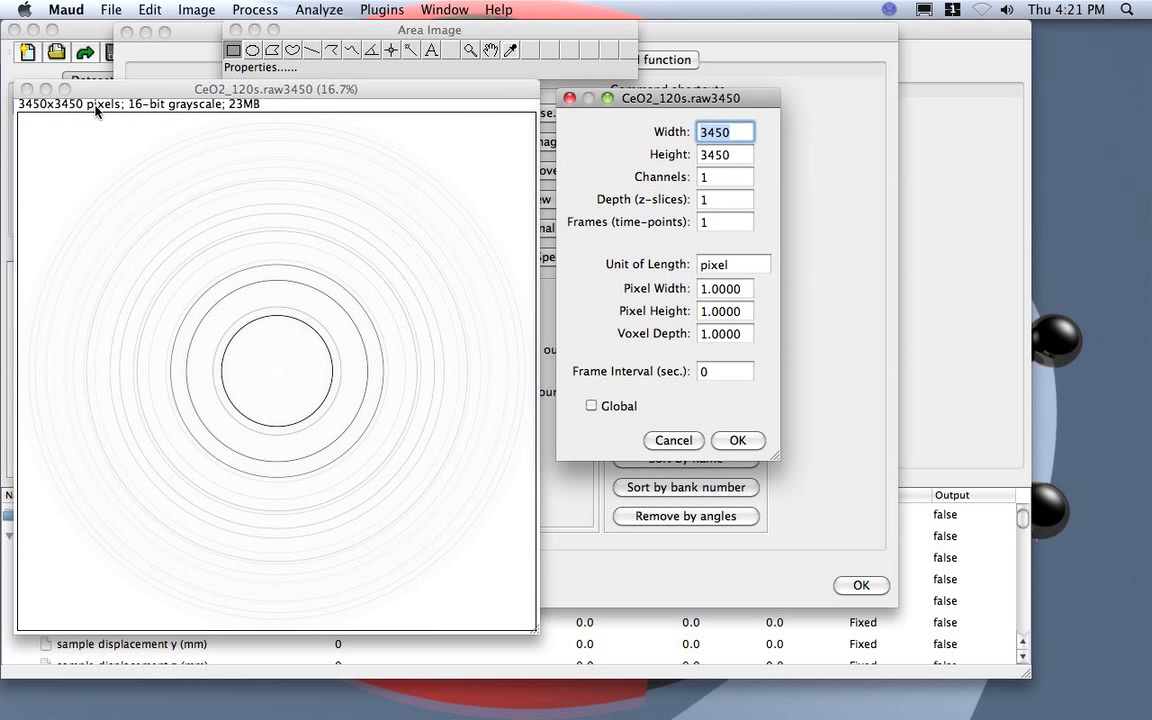
pyautogui.doubleClick(730, 264)
pyautogui.write('mm')
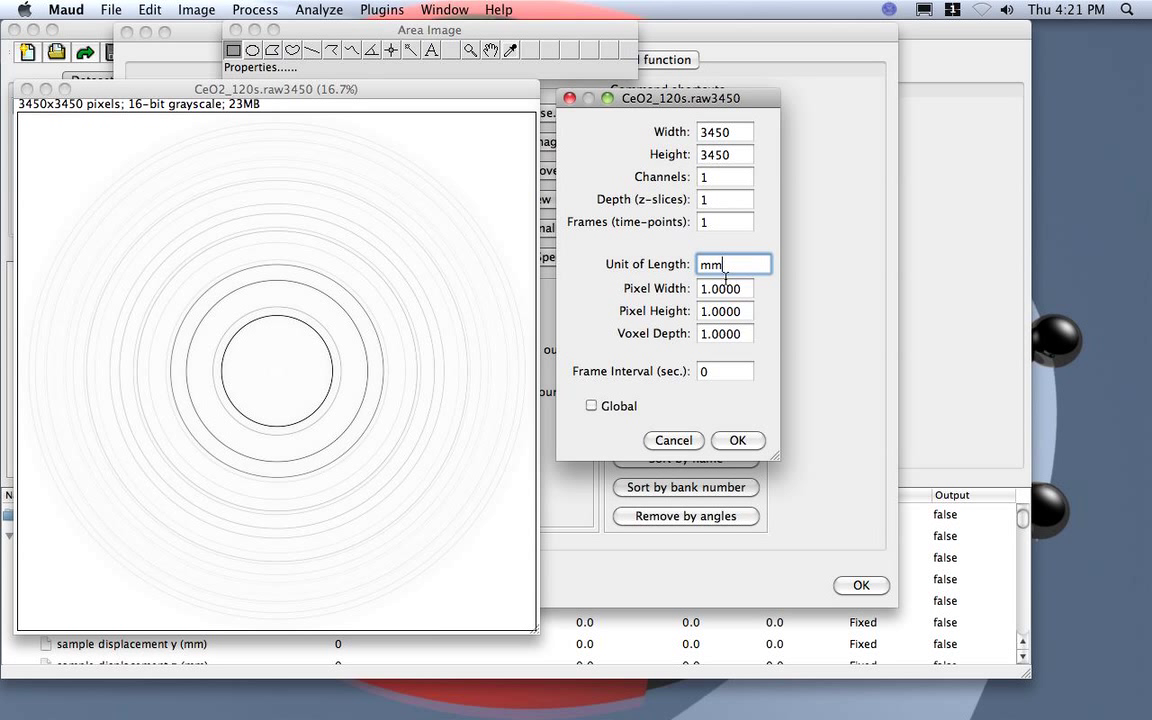
pyautogui.press('Tab')
pyautogui.write('.')
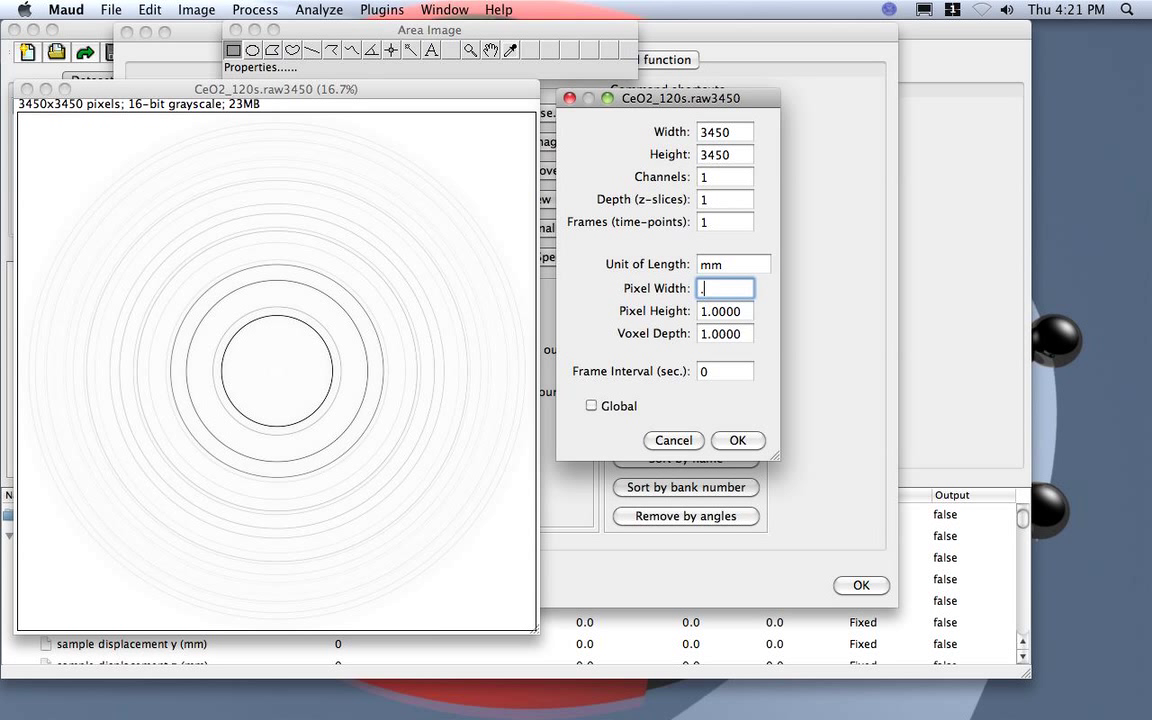
pyautogui.write('1')
pyautogui.click(716, 311)
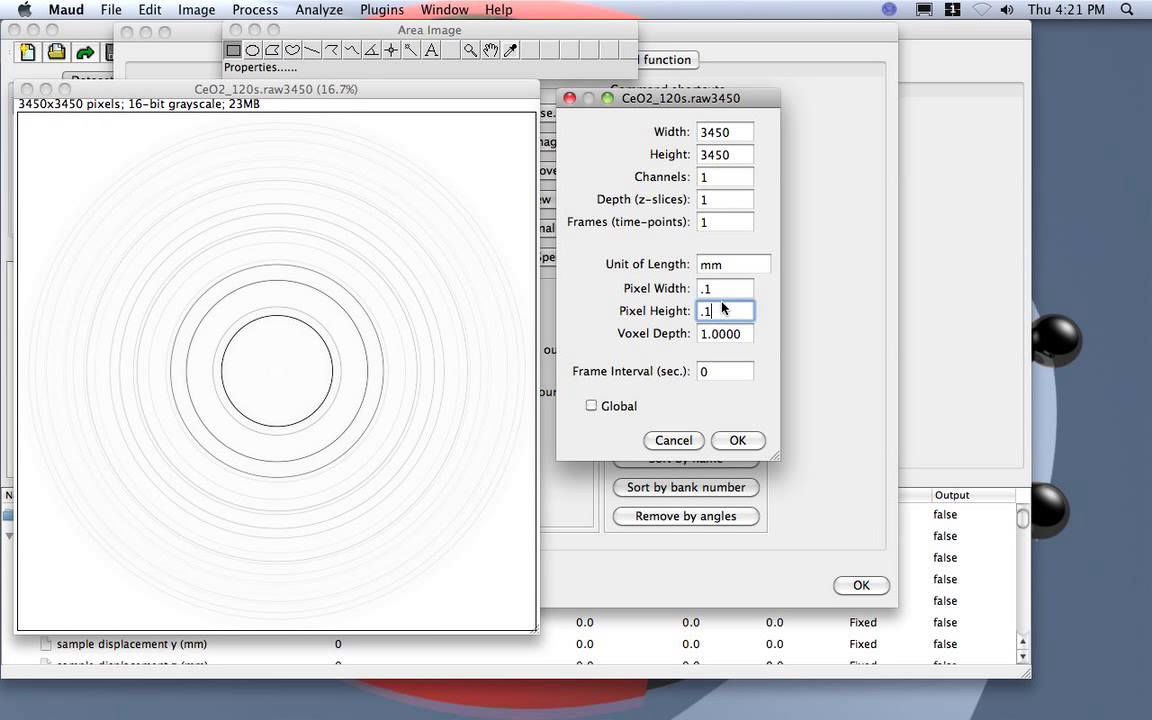
pyautogui.click(737, 440)
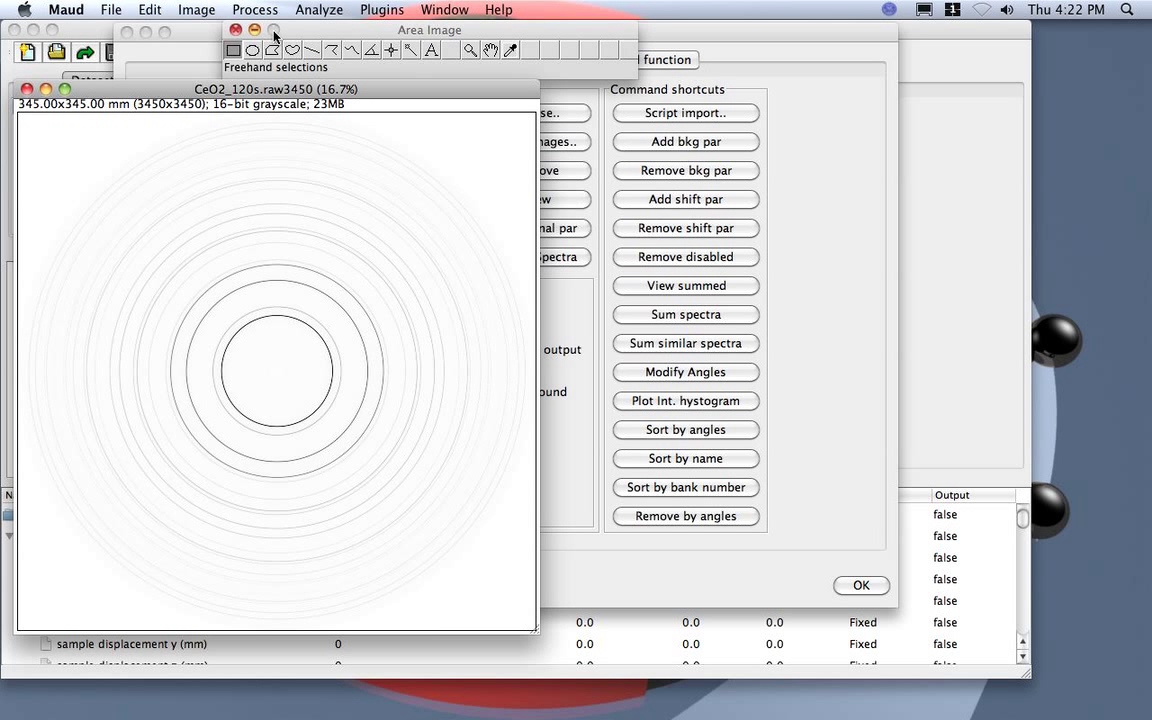
# Subtract a constant value of 250 from the diffraction image.
pyautogui.click(245, 11)
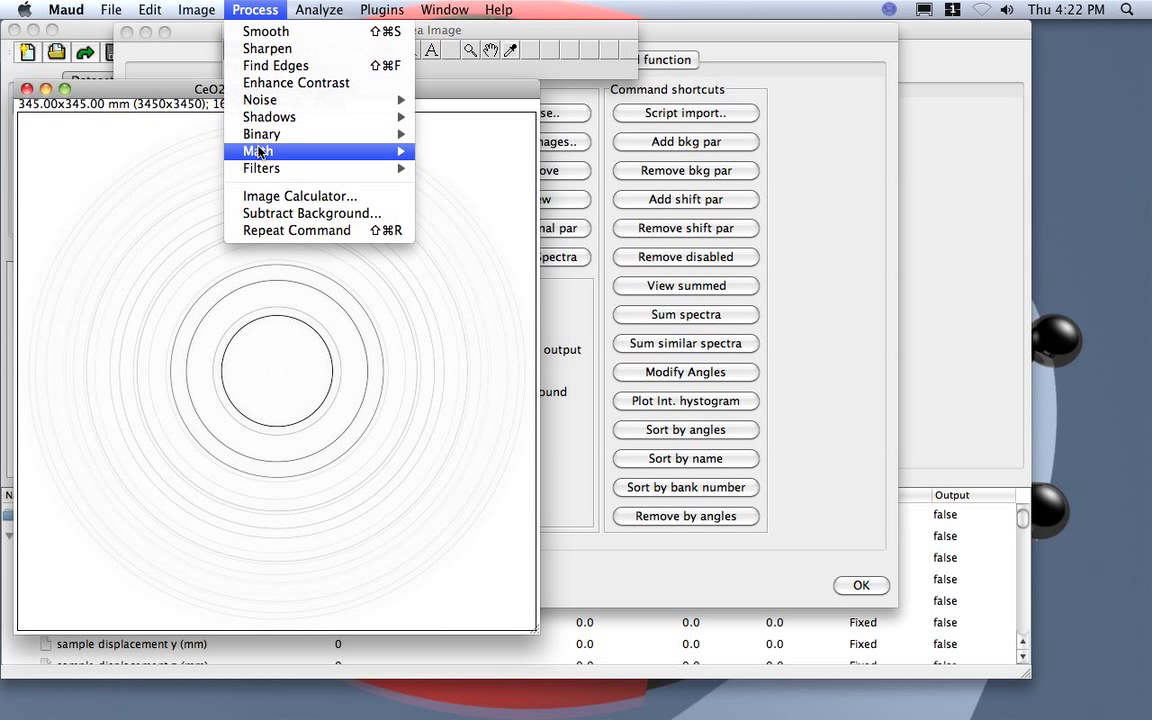
pyautogui.moveTo(316, 152)
pyautogui.click(463, 169)
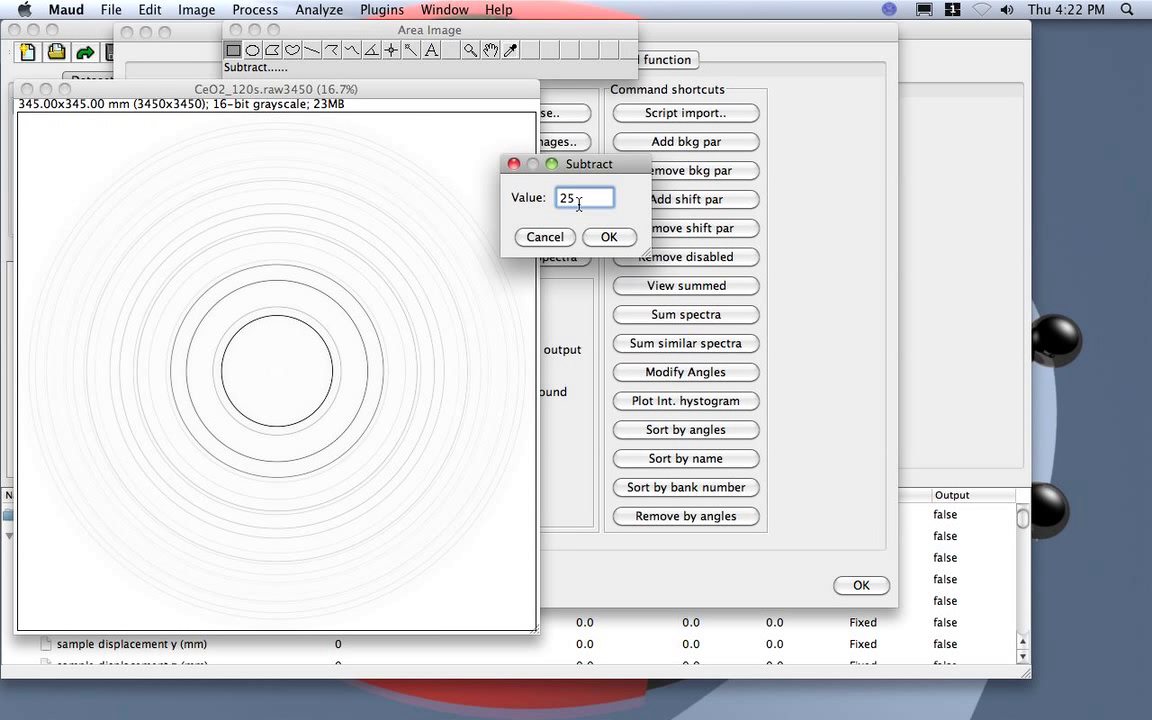
pyautogui.write('0')
pyautogui.click(609, 237)
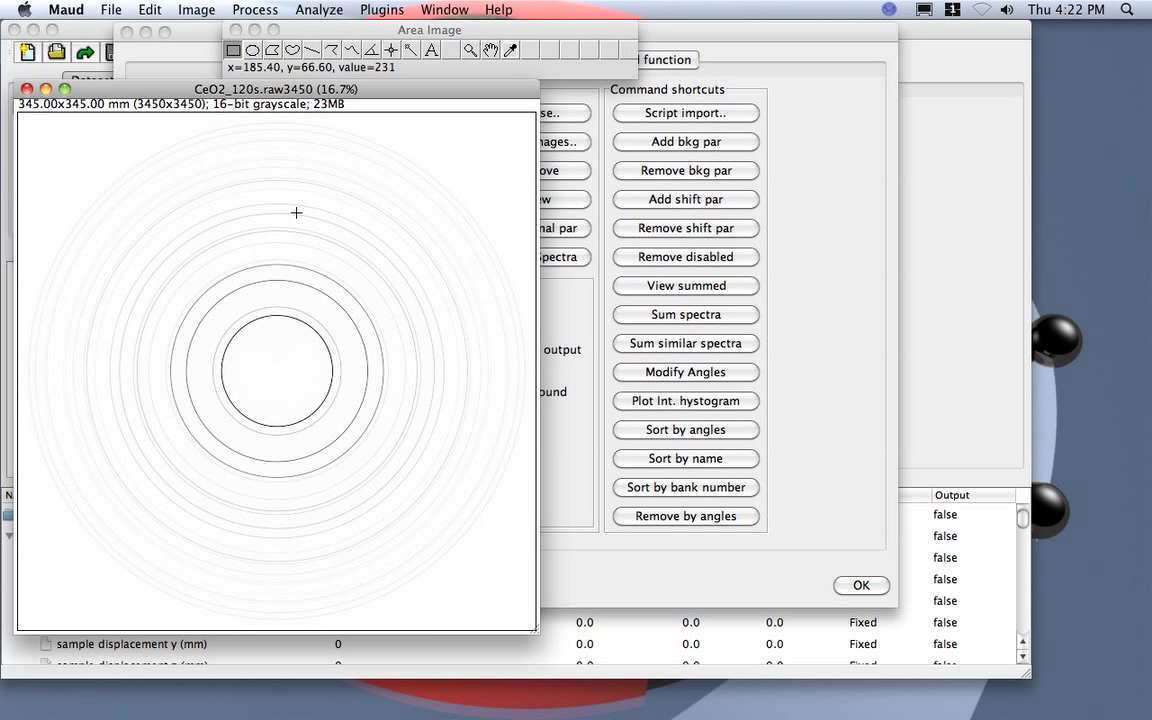
# Adjust the diffraction image's brightness and contrast automatically, then close the adjustment window.
pyautogui.moveTo(298, 89); pyautogui.dragTo(302, 77)
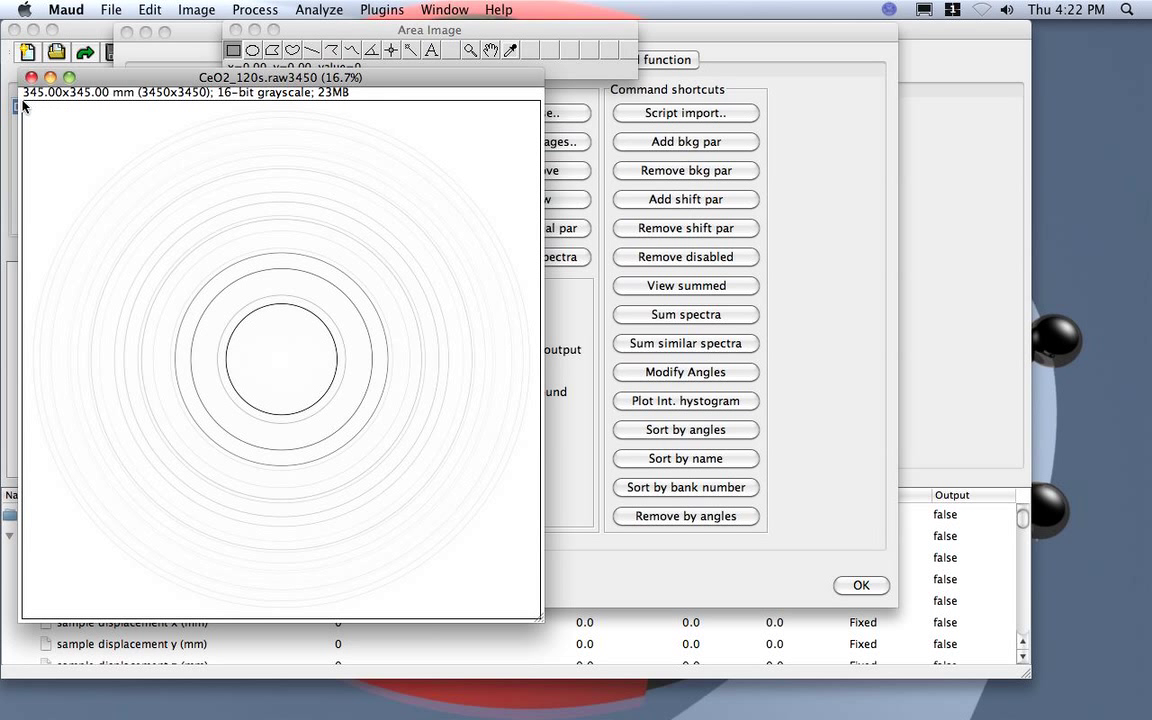
pyautogui.click(210, 8)
pyautogui.moveTo(305, 59)
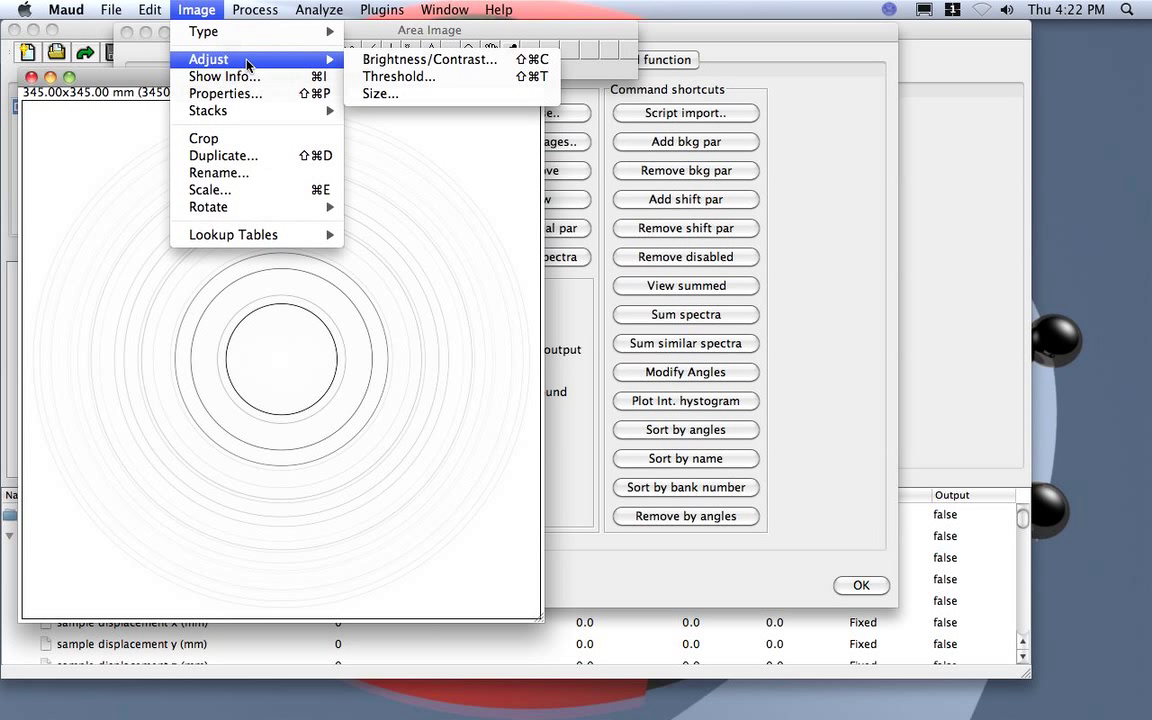
pyautogui.click(416, 61)
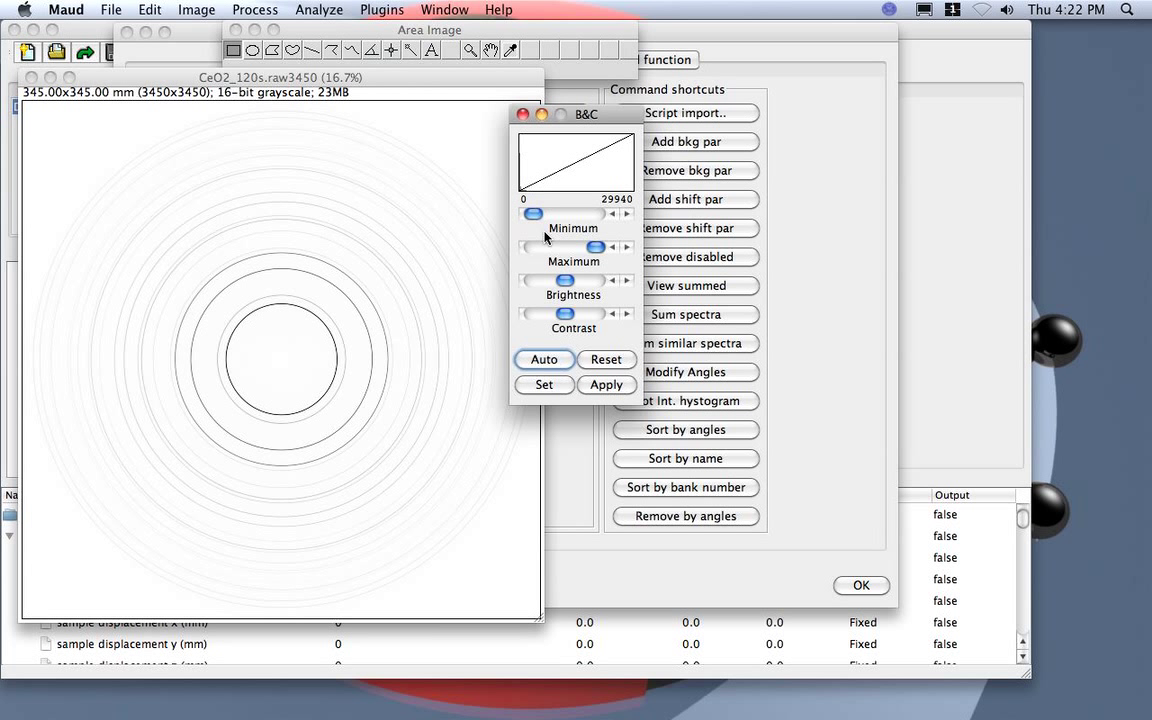
pyautogui.click(545, 360)
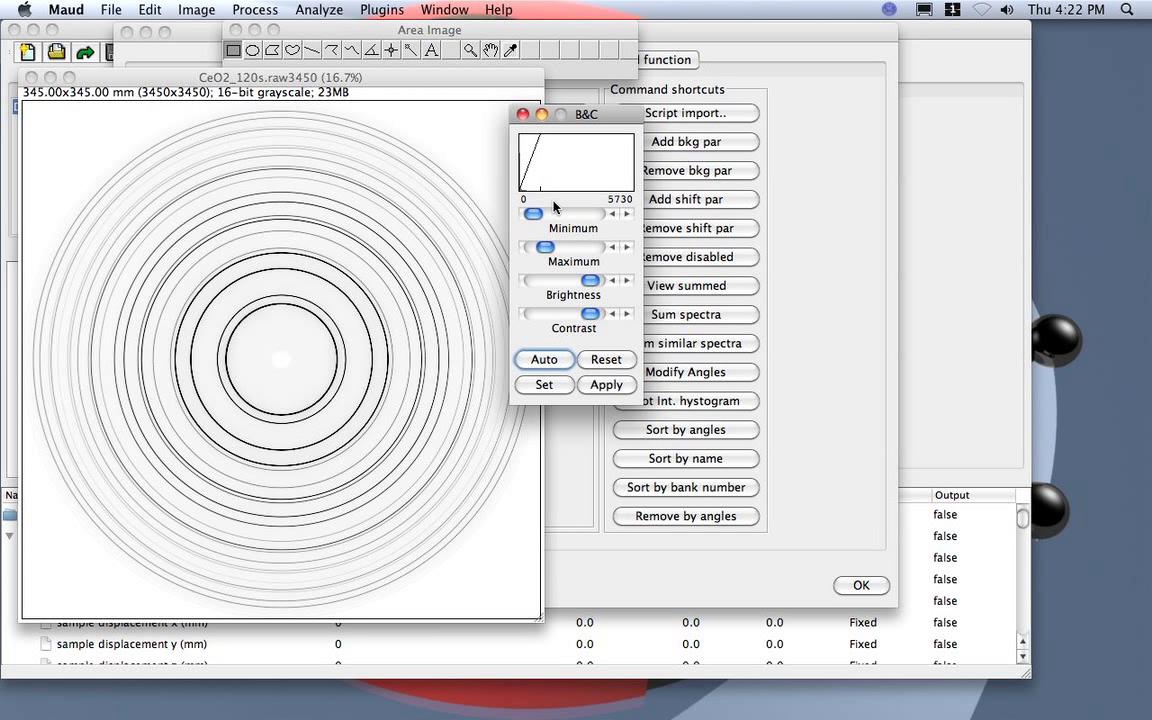
pyautogui.click(522, 116)
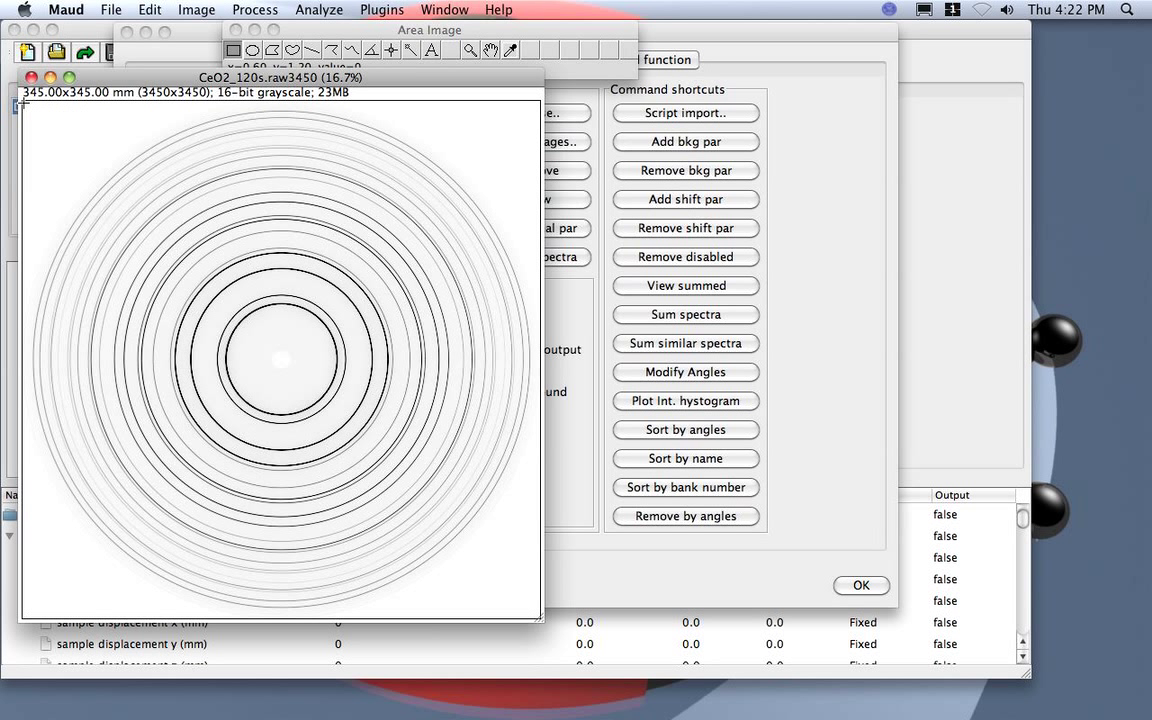
# Draw a rectangular selection of about 344 by 344 mm over the whole diffraction image, starting at its origin corner.
pyautogui.moveTo(22, 102); pyautogui.dragTo(540, 618)
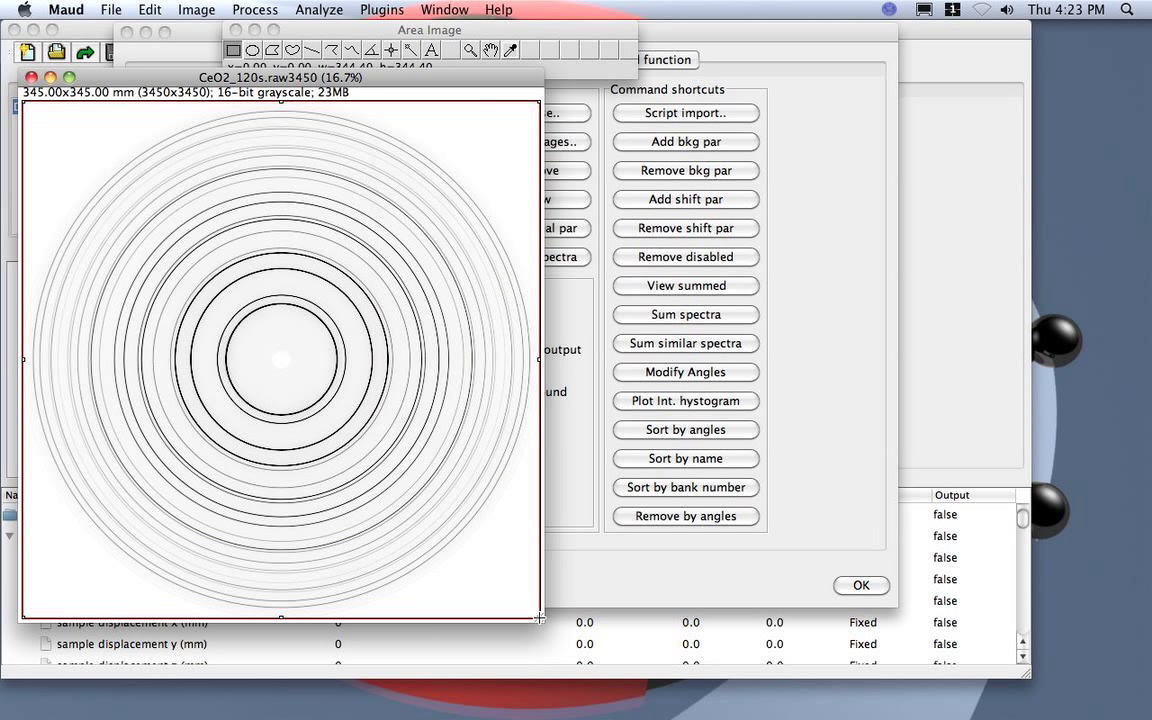
# Start the multi-spectra conversion for a normal transmission/reflection image, turning off the 2-Theta angles calibrated and Reflection image options.
pyautogui.click(370, 12)
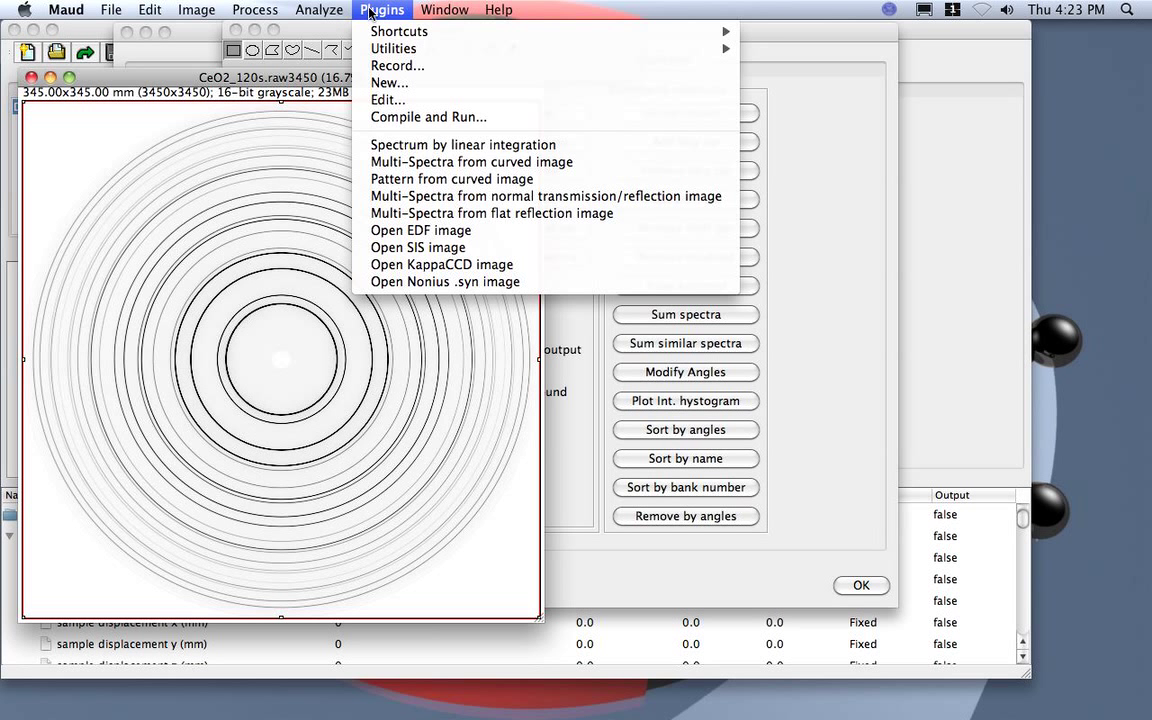
pyautogui.click(441, 197)
pyautogui.moveTo(545, 97); pyautogui.dragTo(663, 103)
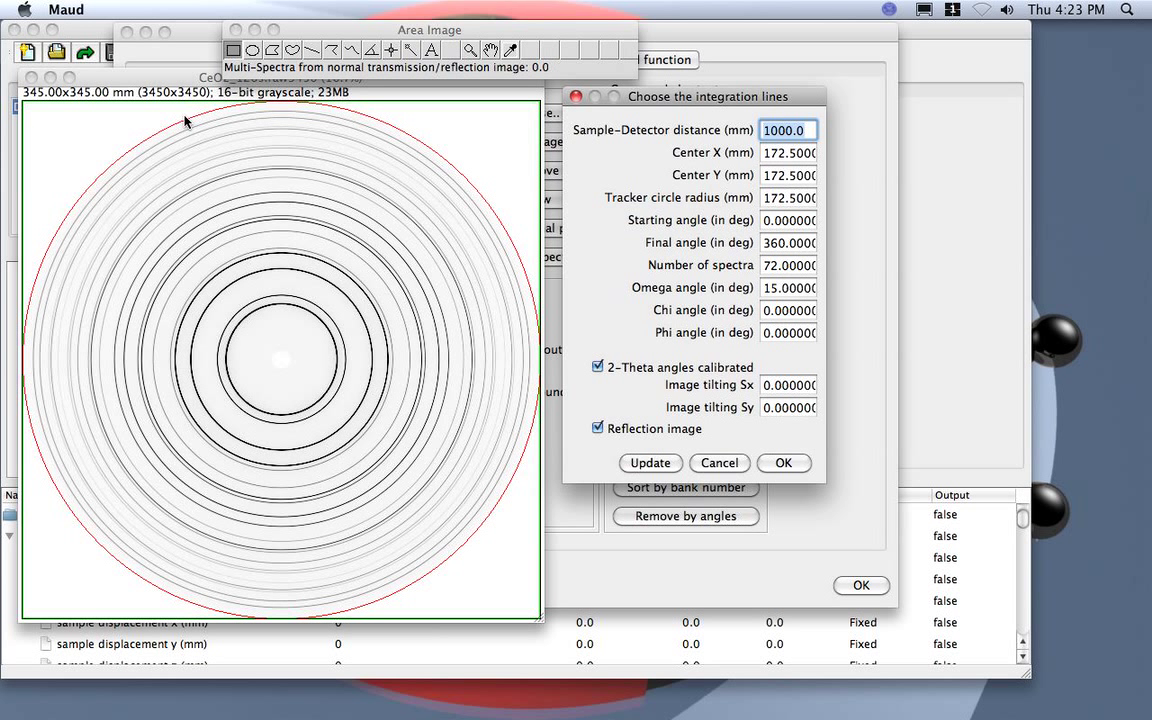
pyautogui.click(766, 198)
pyautogui.doubleClick(764, 198)
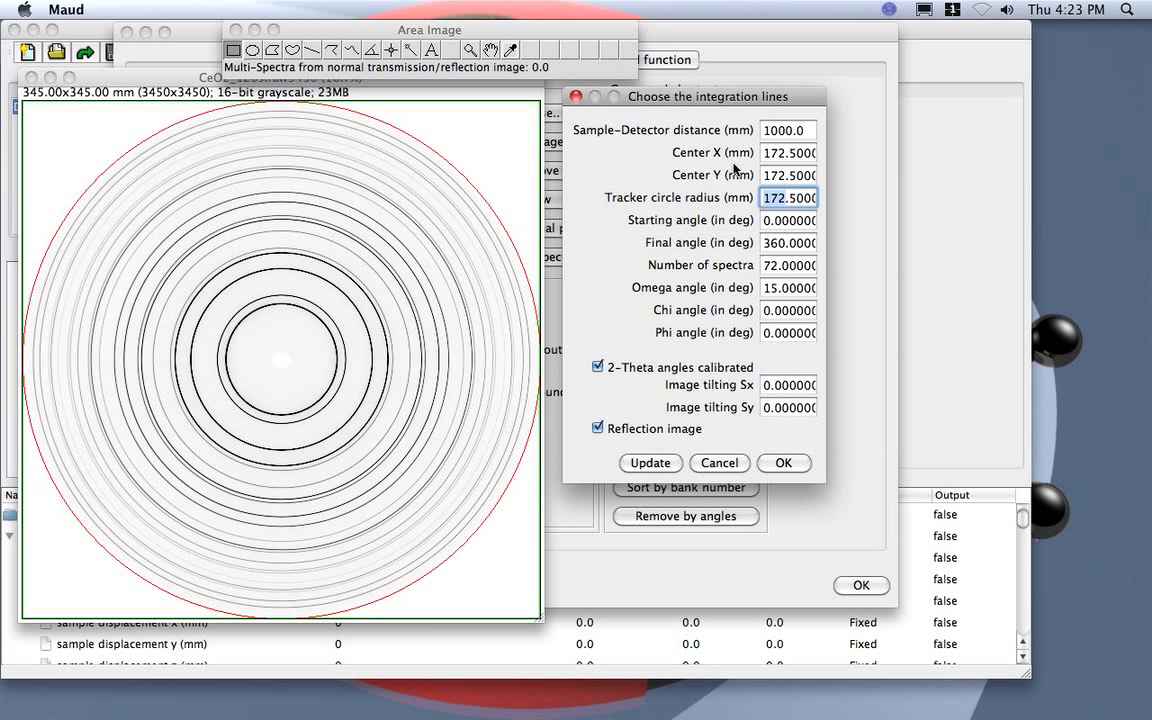
pyautogui.click(776, 221)
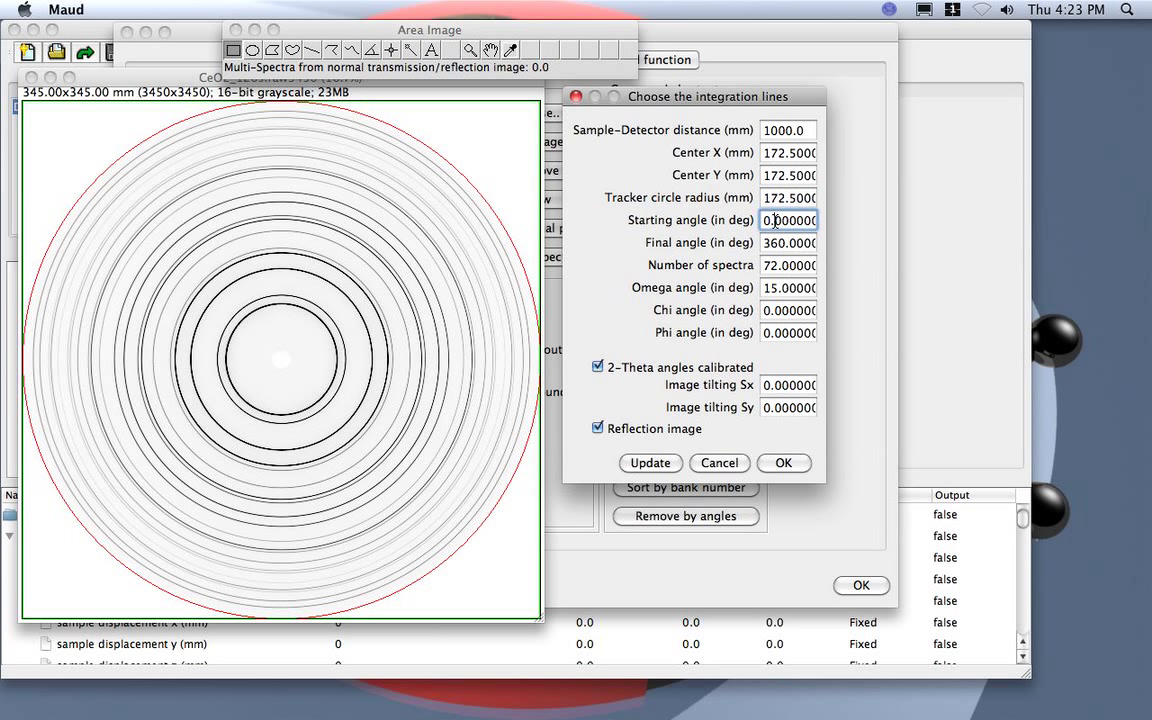
pyautogui.click(599, 367)
pyautogui.click(599, 428)
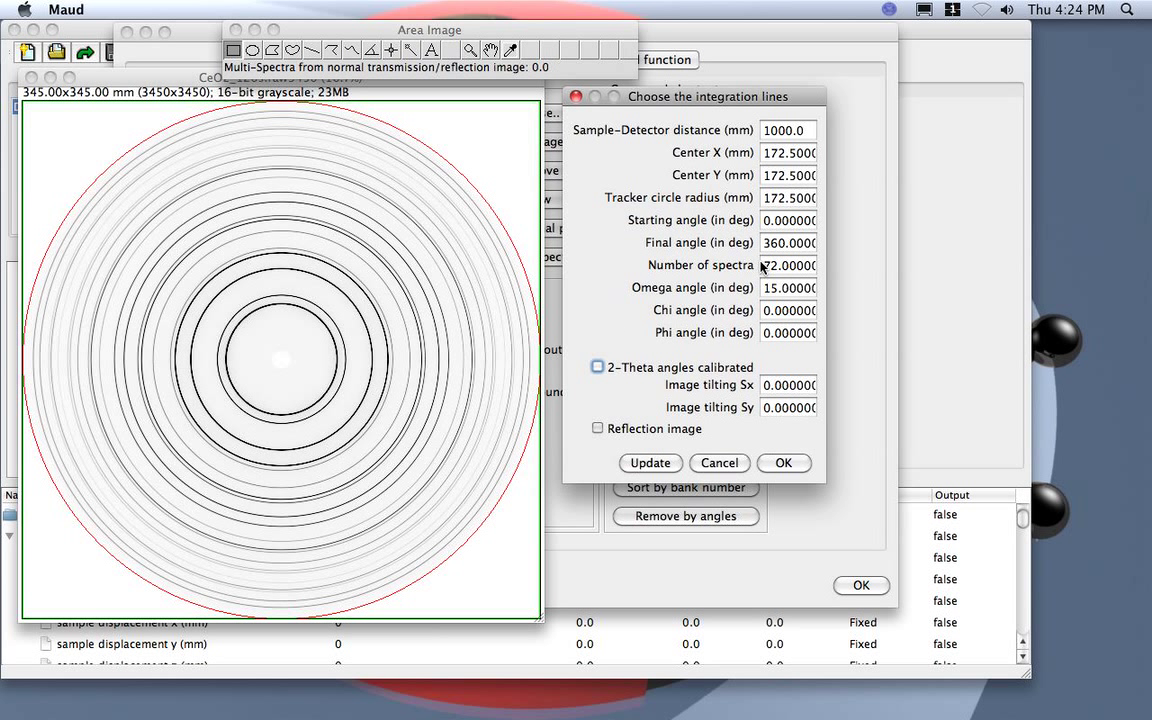
# Set the omega angle to 0 degrees in the integration line settings.
pyautogui.click(773, 265)
pyautogui.moveTo(763, 265); pyautogui.dragTo(786, 265)
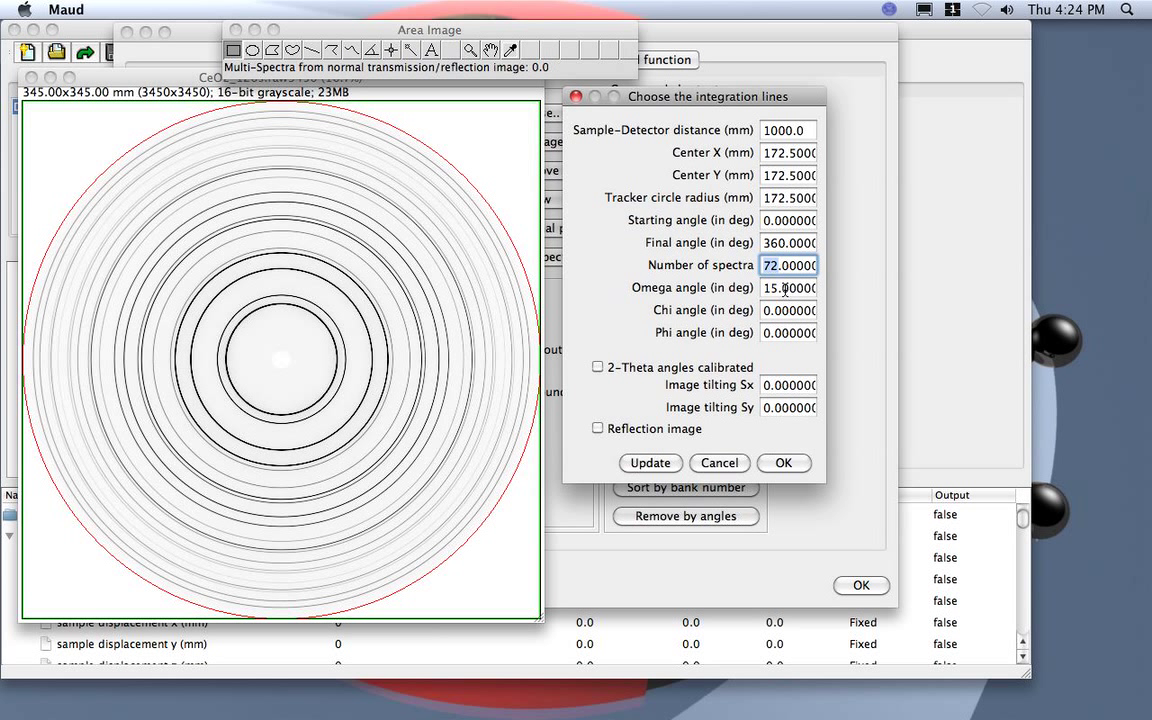
pyautogui.click(782, 288)
pyautogui.press('BackSpace')
pyautogui.press('BackSpace')
pyautogui.write('0')
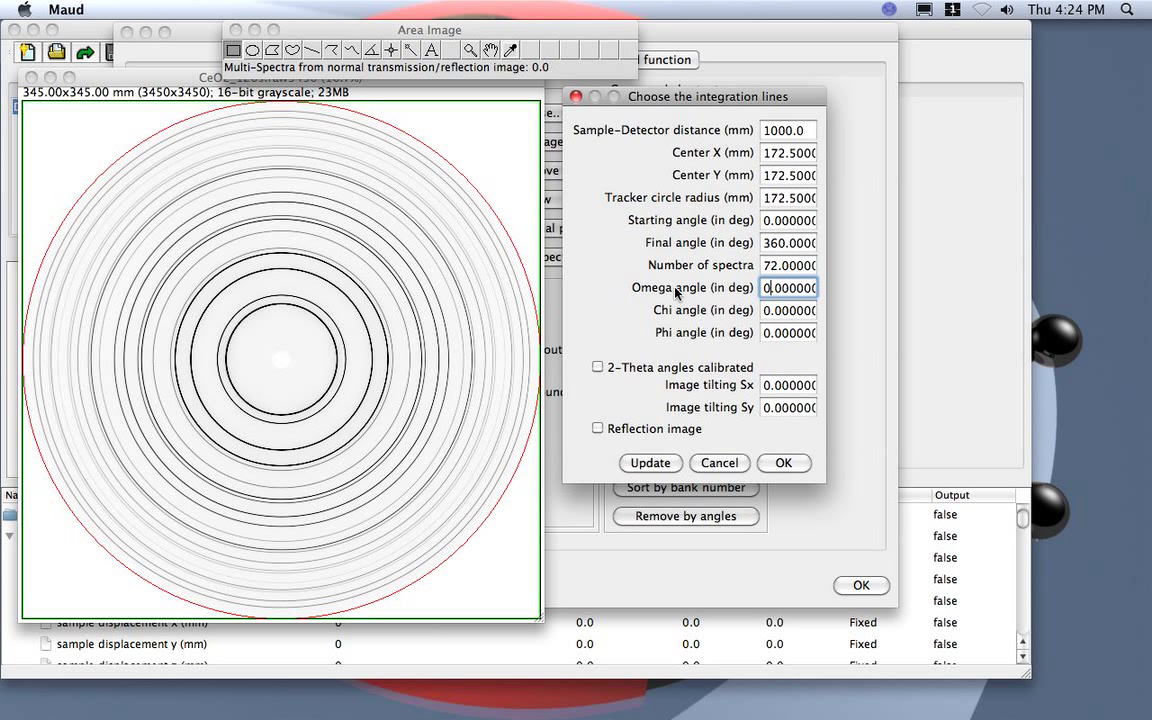
pyautogui.click(781, 335)
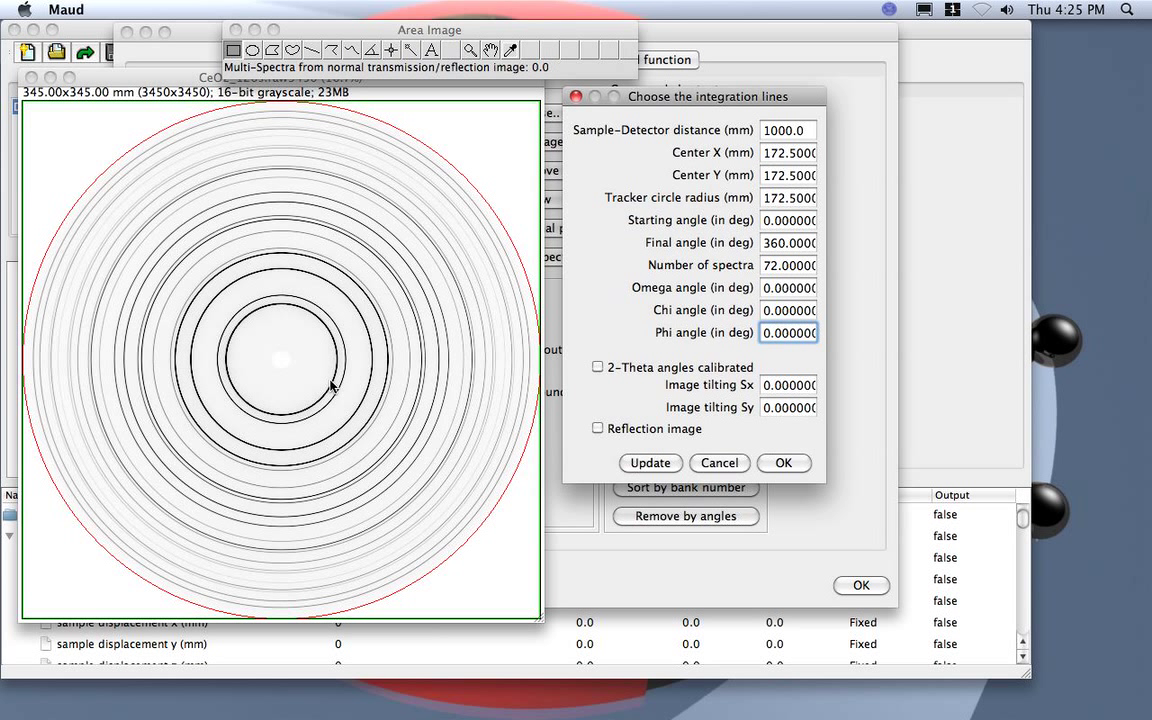
# Set the tracker circle radius to 40 mm and update the circle drawn on the diffraction image.
pyautogui.moveTo(763, 198); pyautogui.dragTo(809, 198)
pyautogui.write('400')
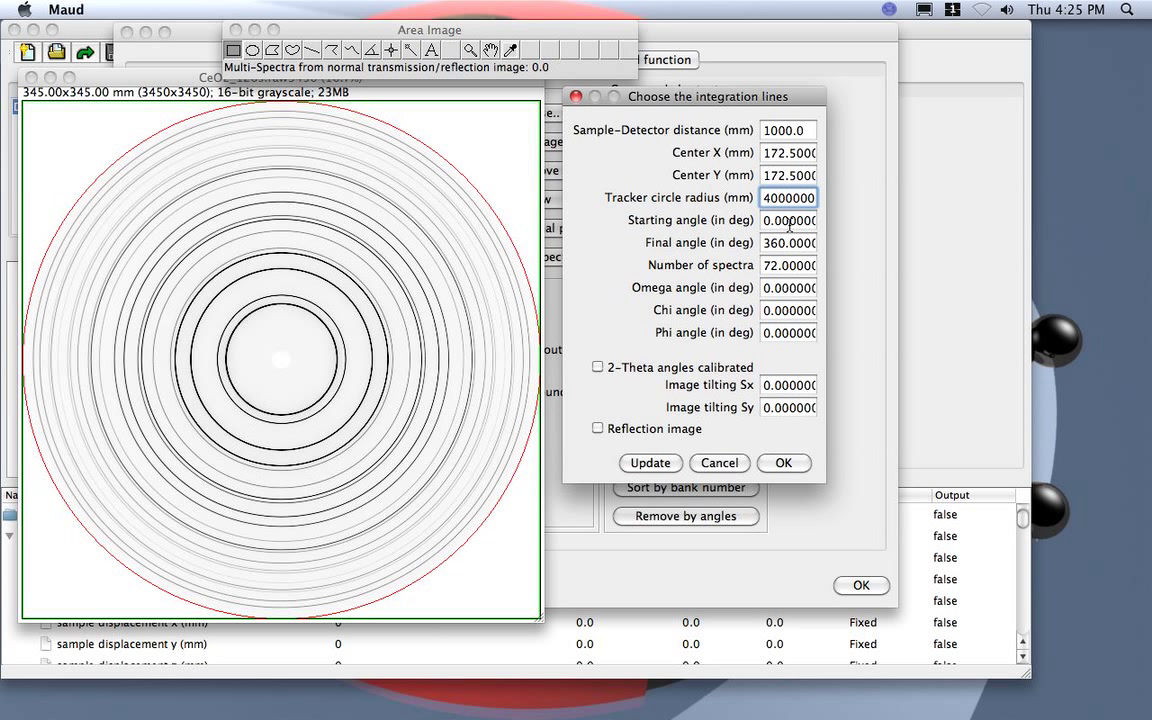
pyautogui.write('.')
pyautogui.click(652, 463)
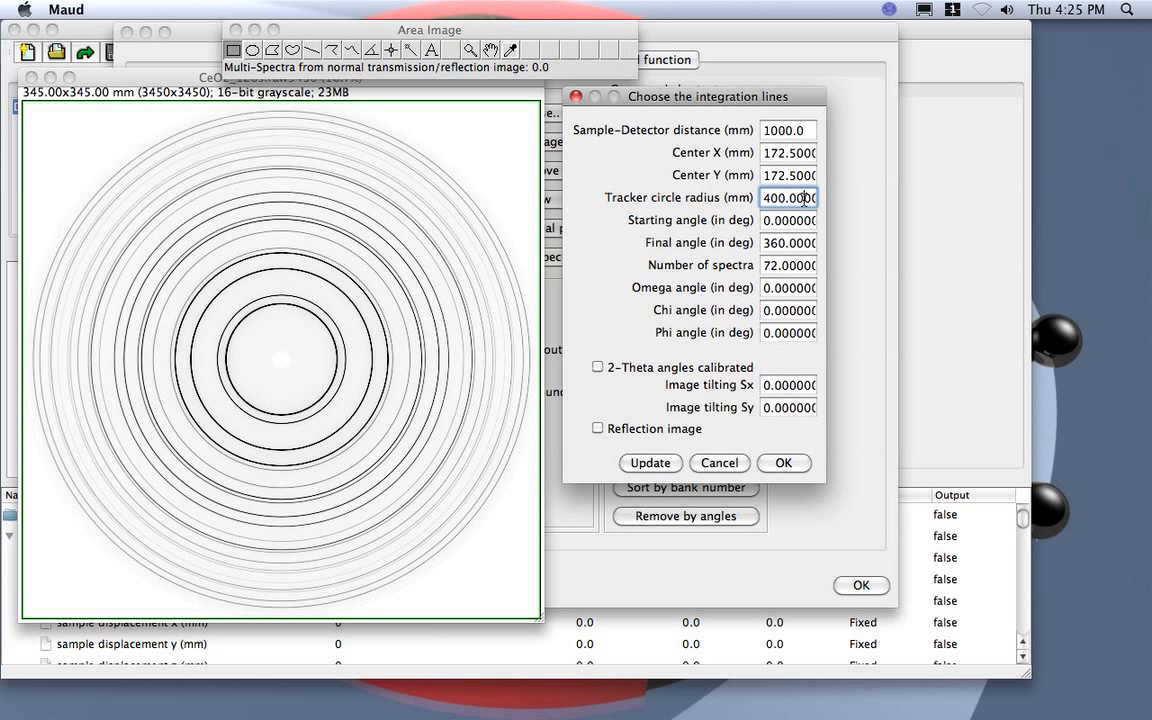
pyautogui.press('Right')
pyautogui.click(785, 198)
pyautogui.press('BackSpace')
pyautogui.click(651, 462)
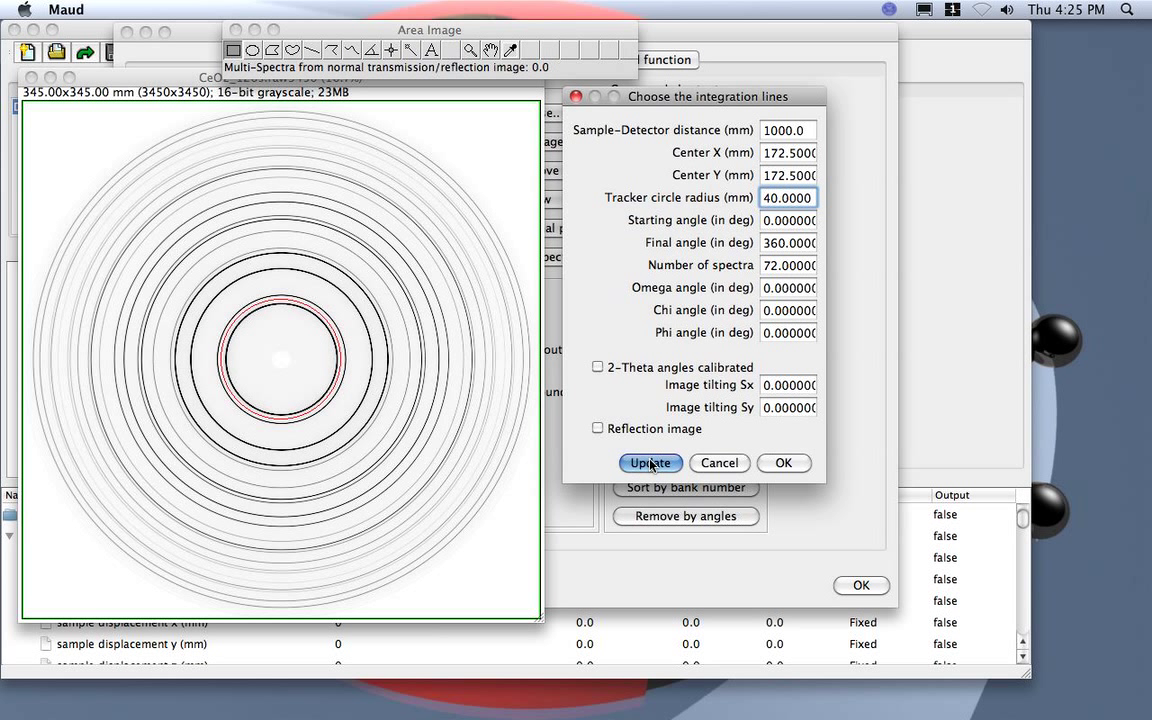
# Test a Center X of 178 mm on the tracker circle, correct it to 172.8 mm and update the image overlay.
pyautogui.click(780, 154)
pyautogui.doubleClick(780, 154)
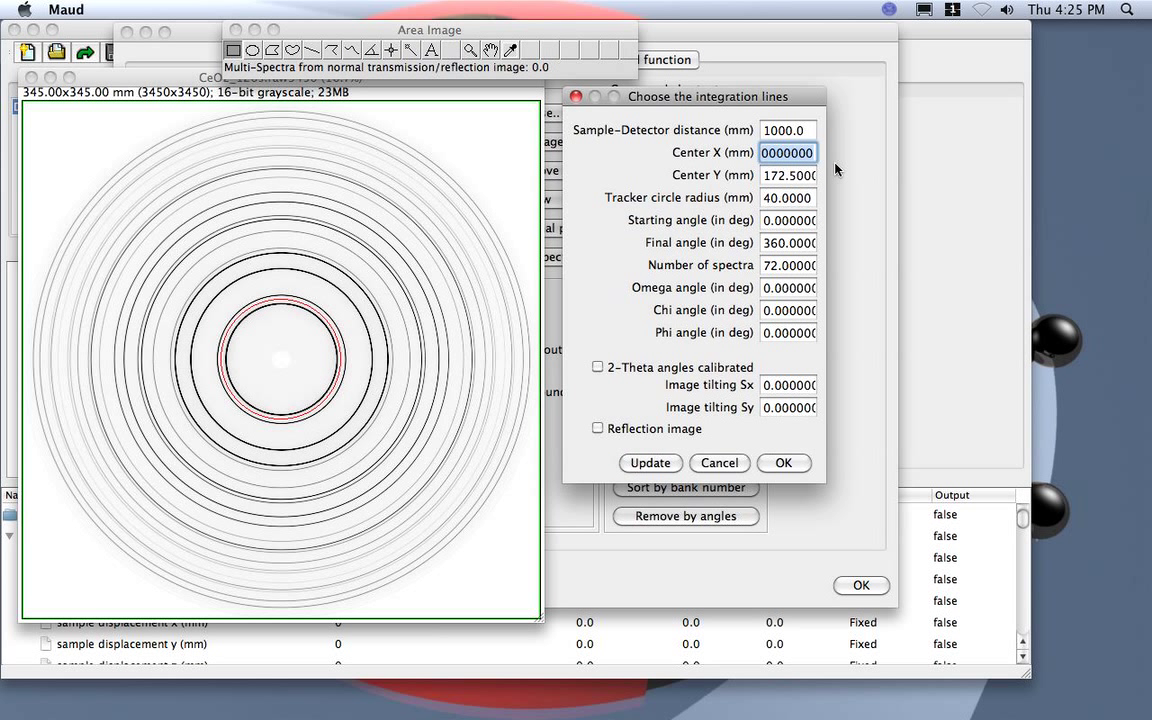
pyautogui.write('178')
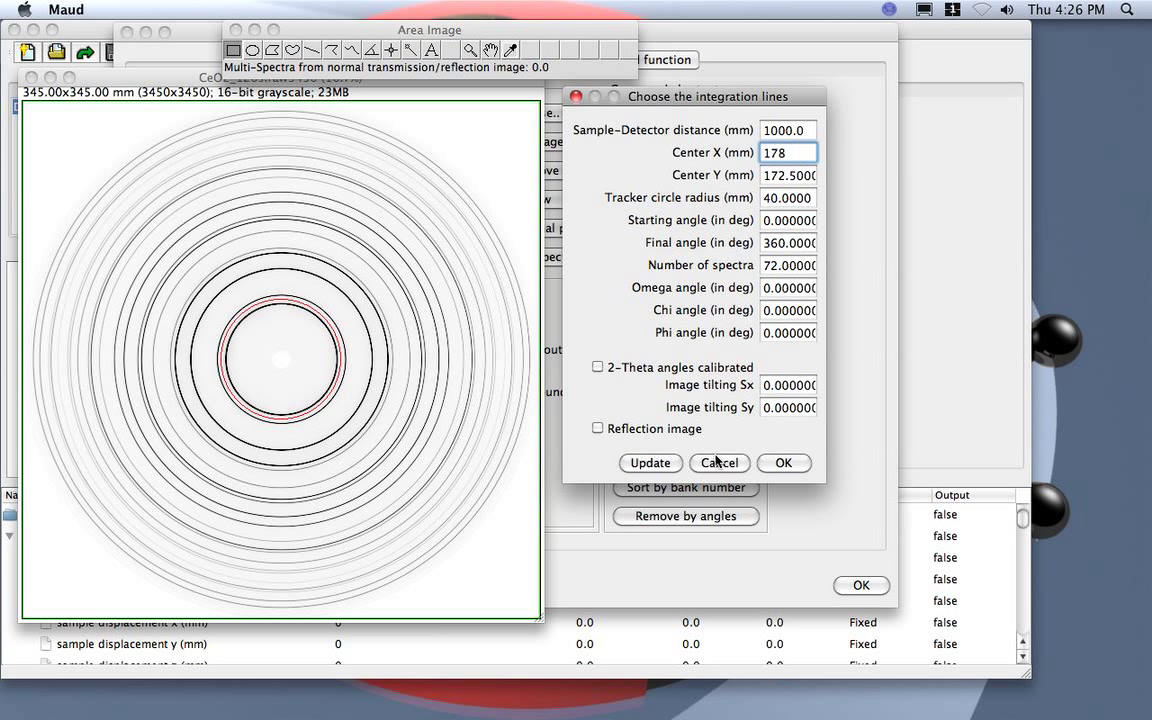
pyautogui.click(650, 463)
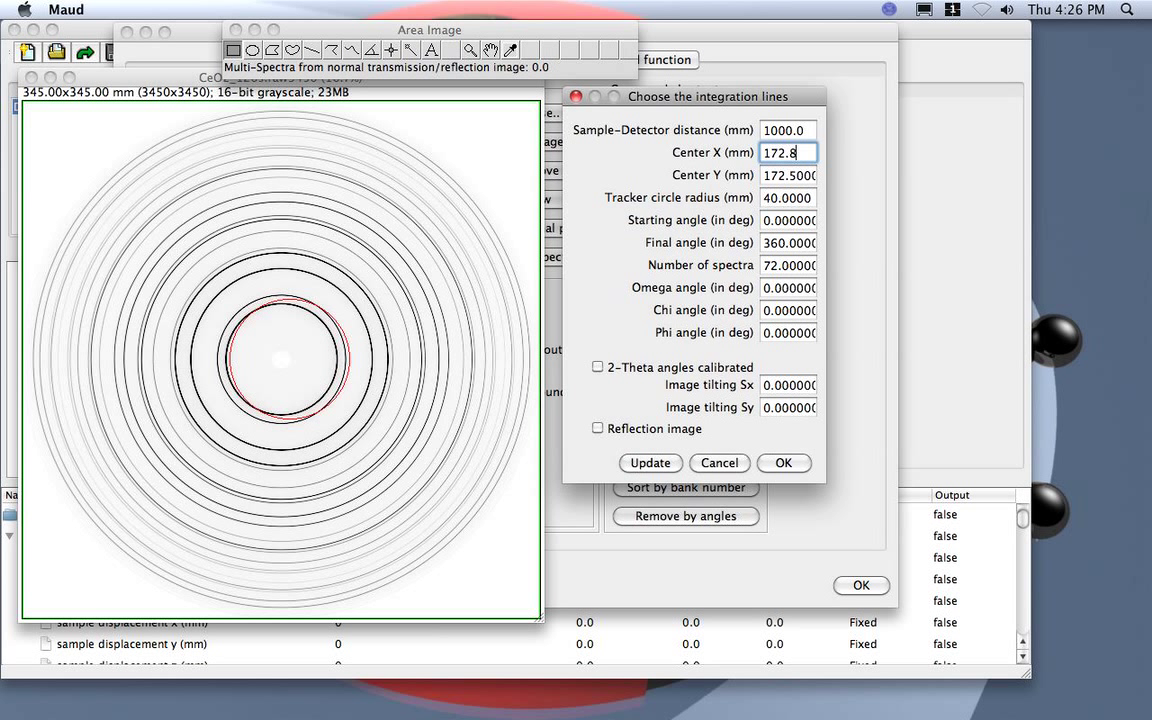
pyautogui.click(662, 464)
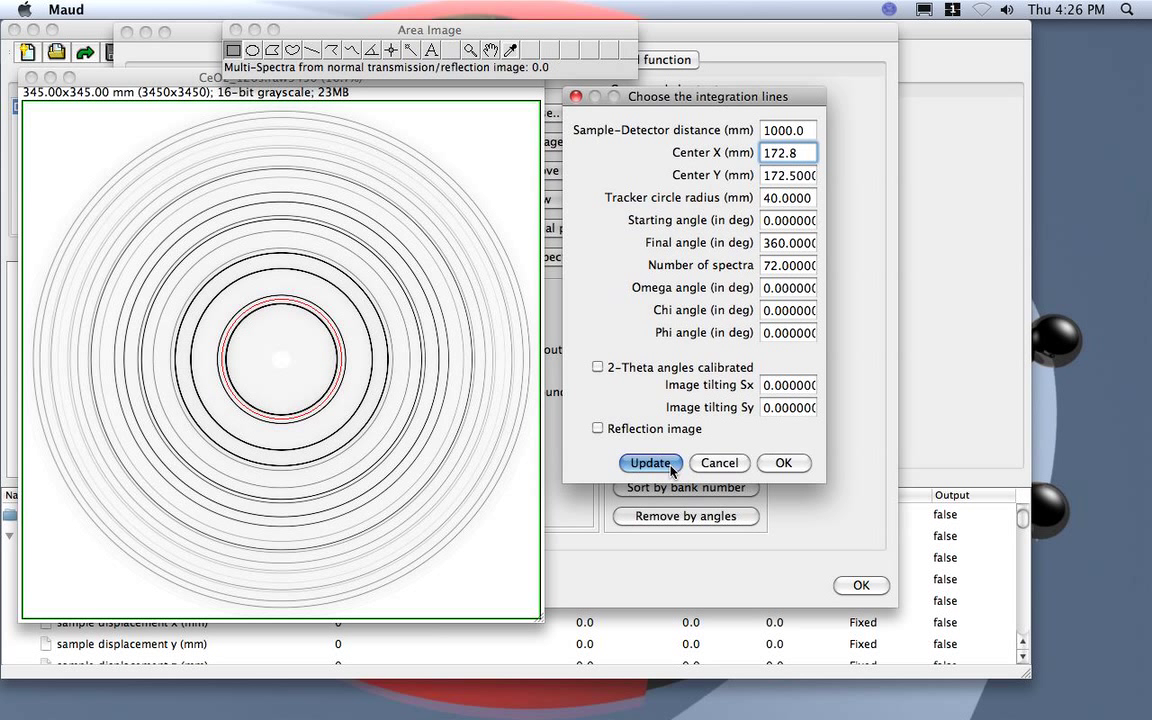
# Accept the integration settings and save the resulting spectra as CeO2_120s in the image2D folder.
pyautogui.click(785, 463)
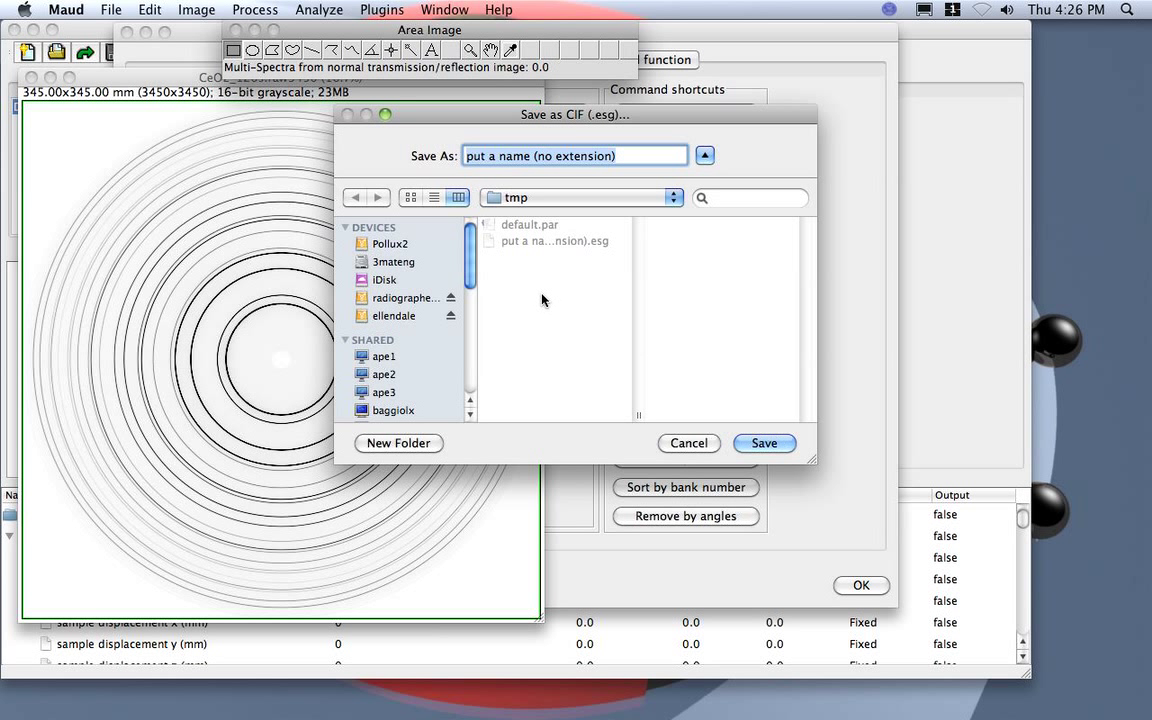
pyautogui.click(545, 198)
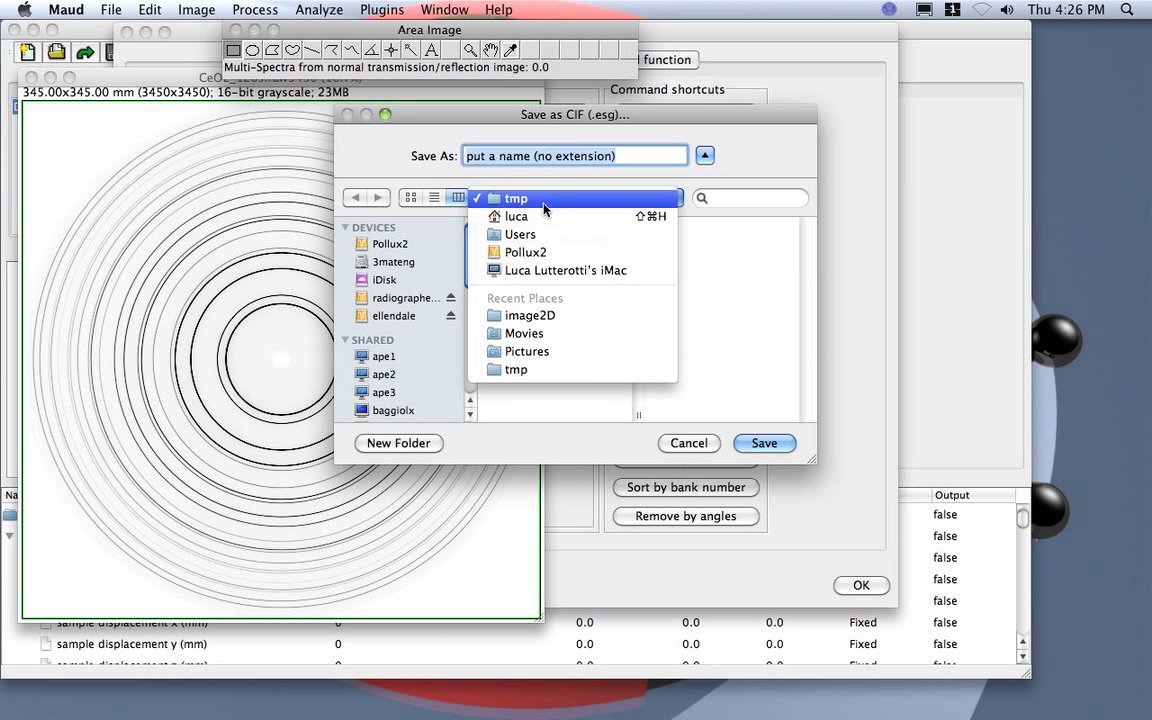
pyautogui.click(530, 315)
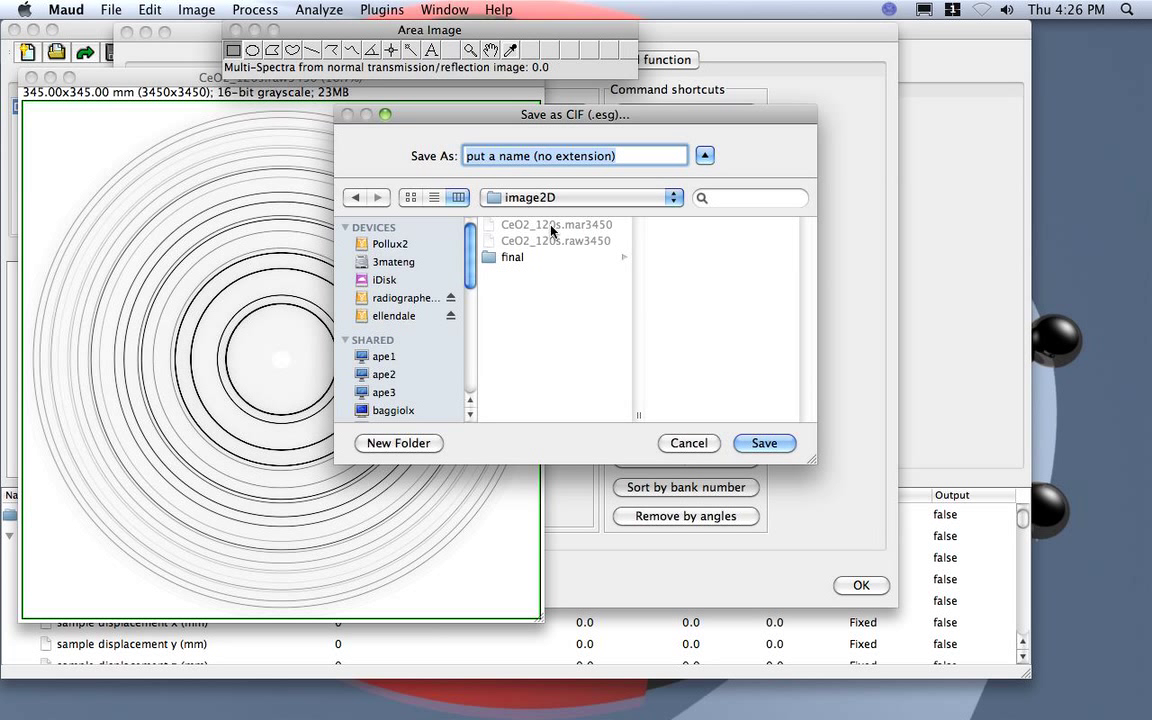
pyautogui.click(551, 230)
pyautogui.click(555, 156)
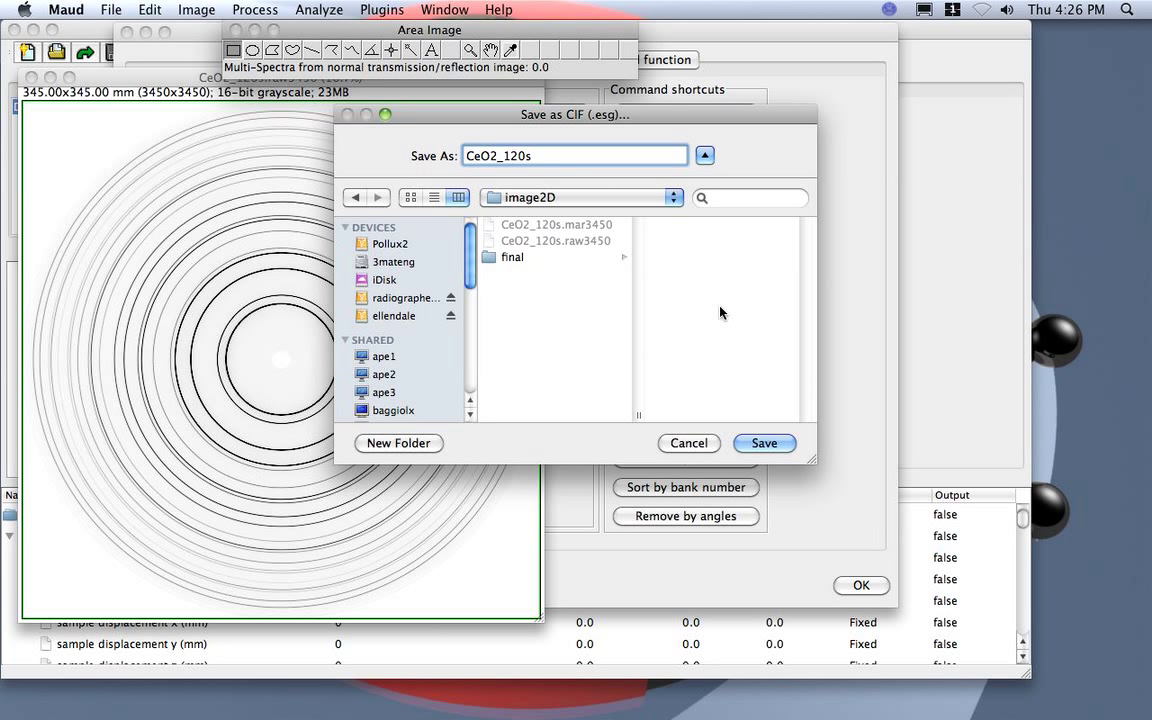
pyautogui.click(764, 443)
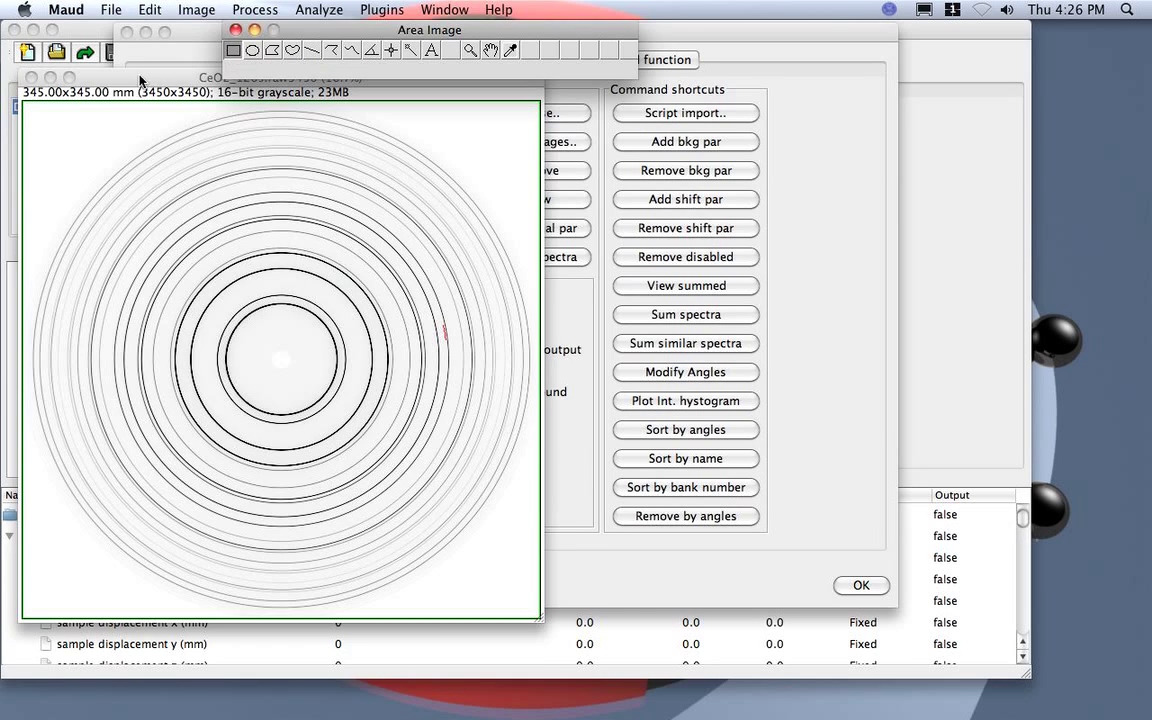
# Close the CeO2_120s.raw3450 image and the Area Image window to return to the data set's spectra list.
pyautogui.moveTo(130, 77); pyautogui.dragTo(489, 119)
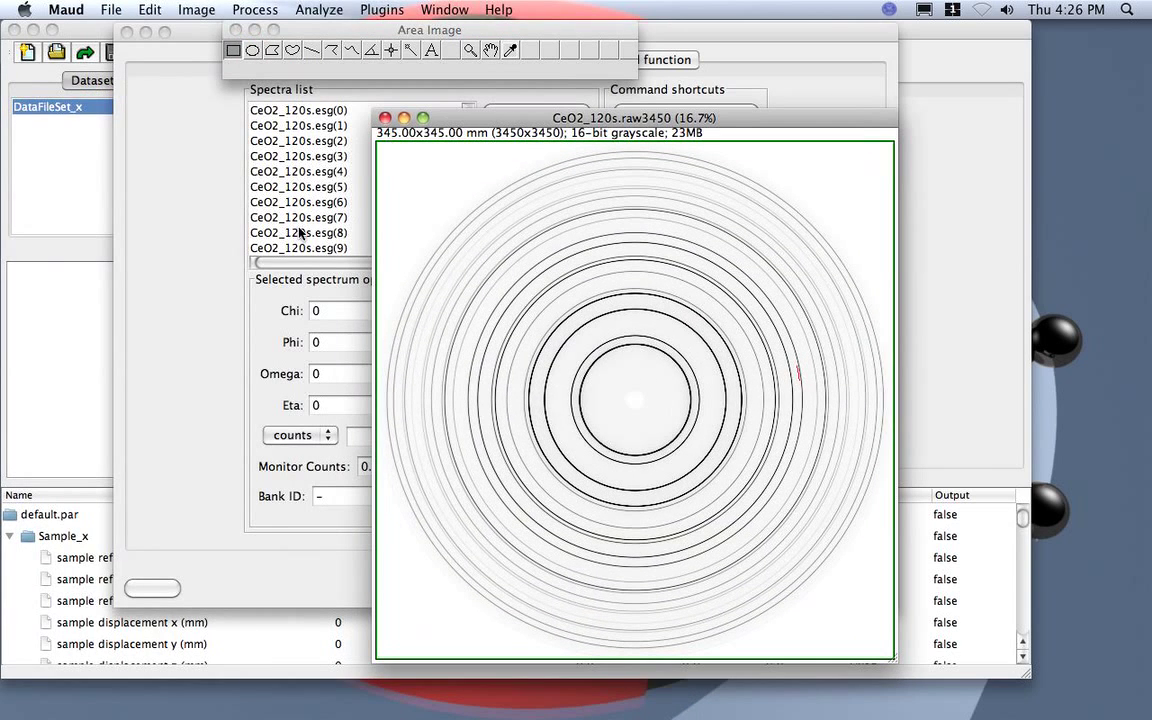
pyautogui.click(385, 119)
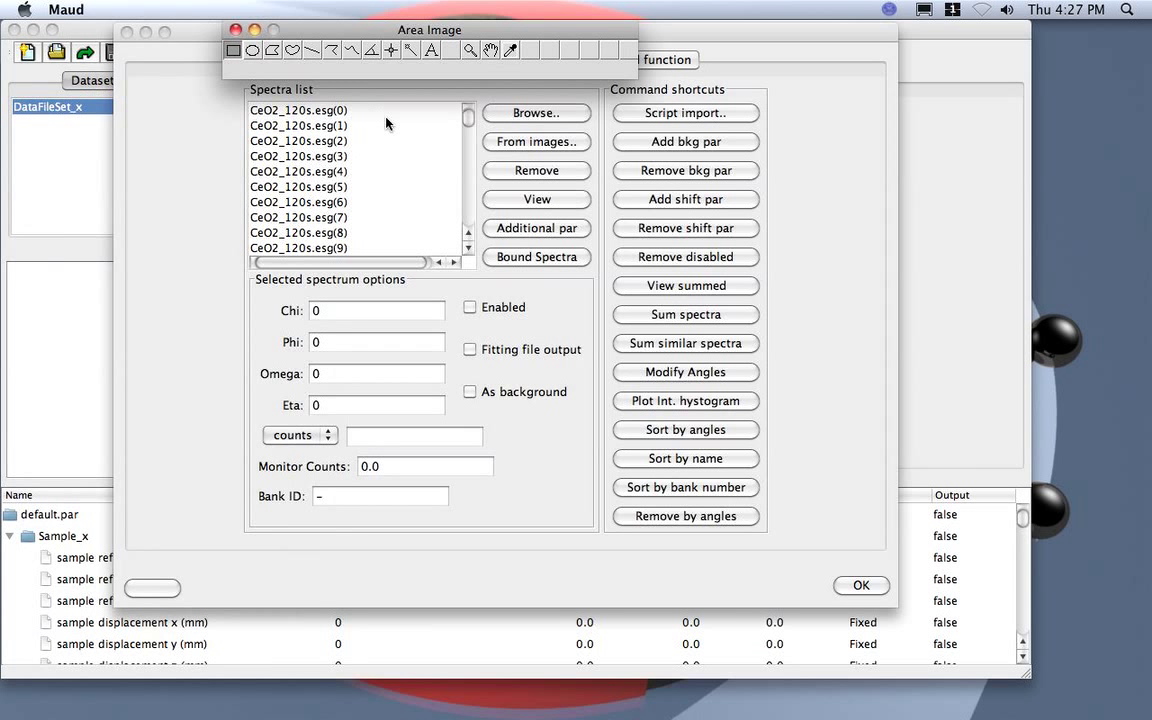
pyautogui.click(236, 31)
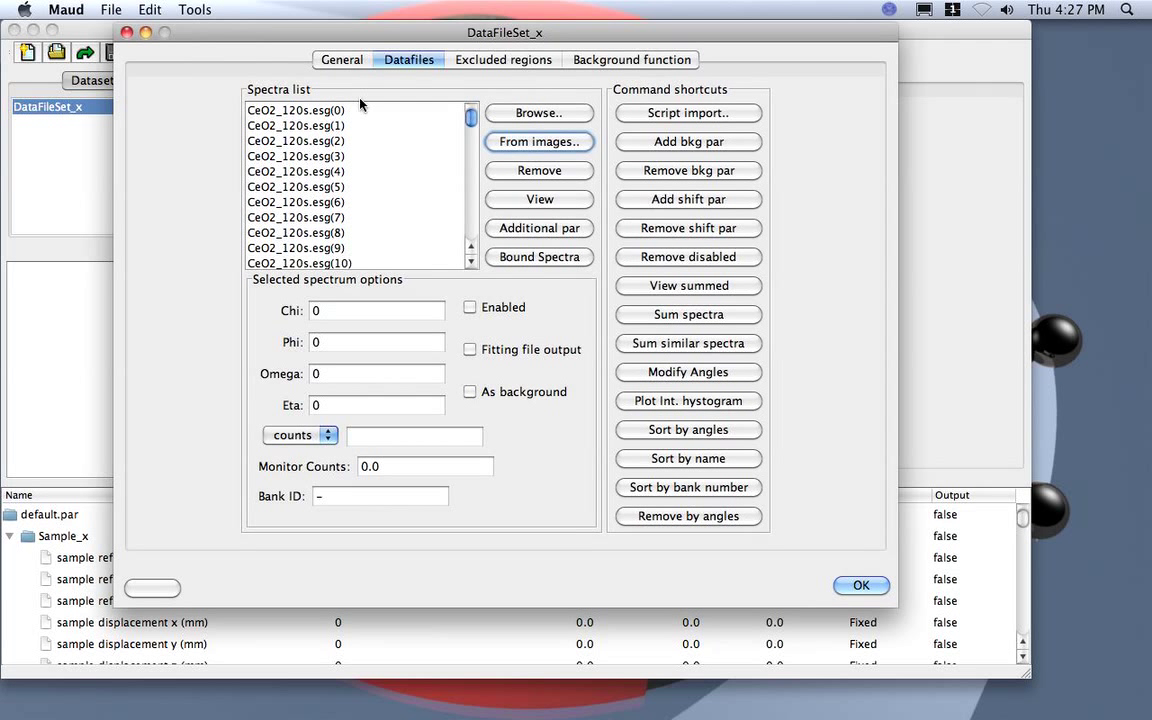
# Go through the imported CeO2_120s.esg spectra from the first one onward and check each one's chi, phi, omega and eta angles.
pyautogui.click(331, 112)
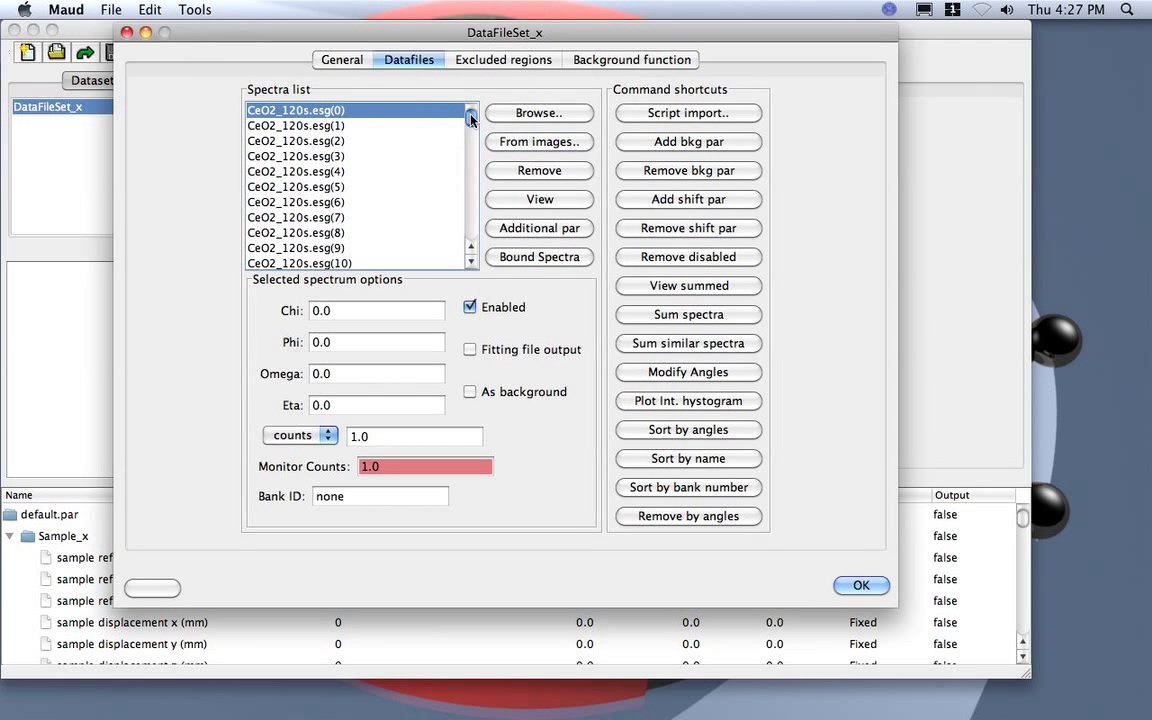
pyautogui.moveTo(469, 118)
pyautogui.mouseDown()
pyautogui.moveTo(471, 250)
pyautogui.moveTo(470, 108)
pyautogui.mouseUp()
pyautogui.scroll(1, 473, 227)
pyautogui.click(322, 125)
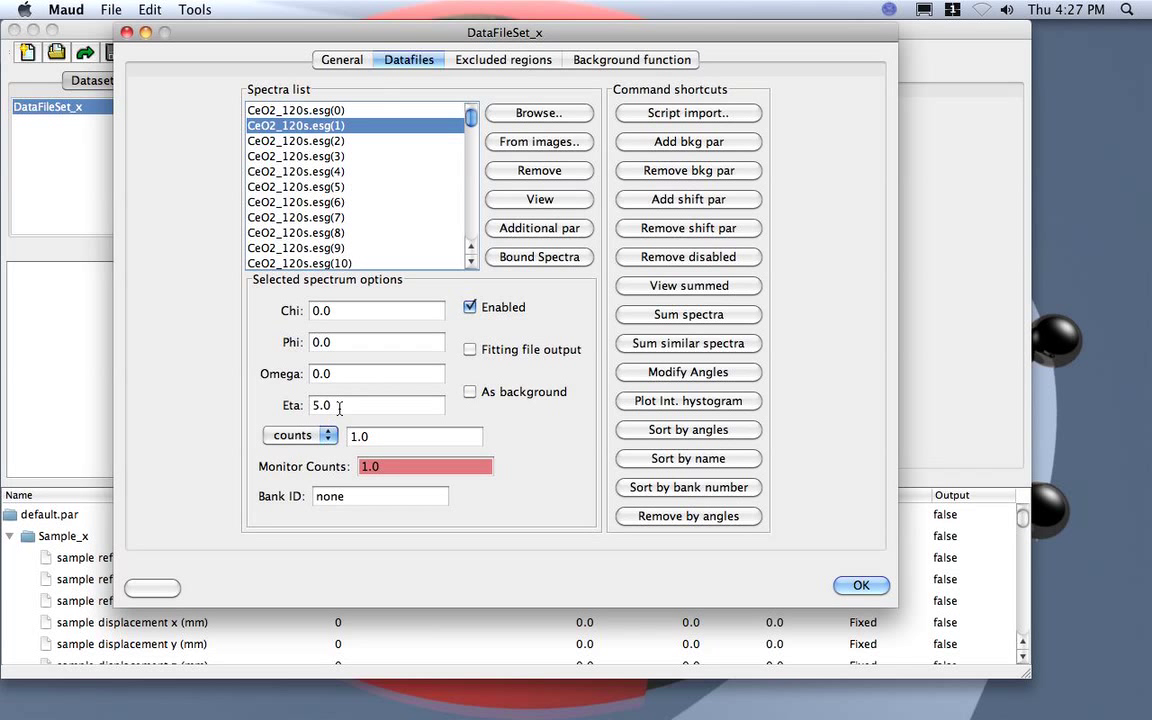
pyautogui.press('Down')
pyautogui.press('Down')
pyautogui.press('Down')
pyautogui.press('Down')
pyautogui.press('Down')
pyautogui.press('Down')
pyautogui.press('Down')
pyautogui.press('Down')
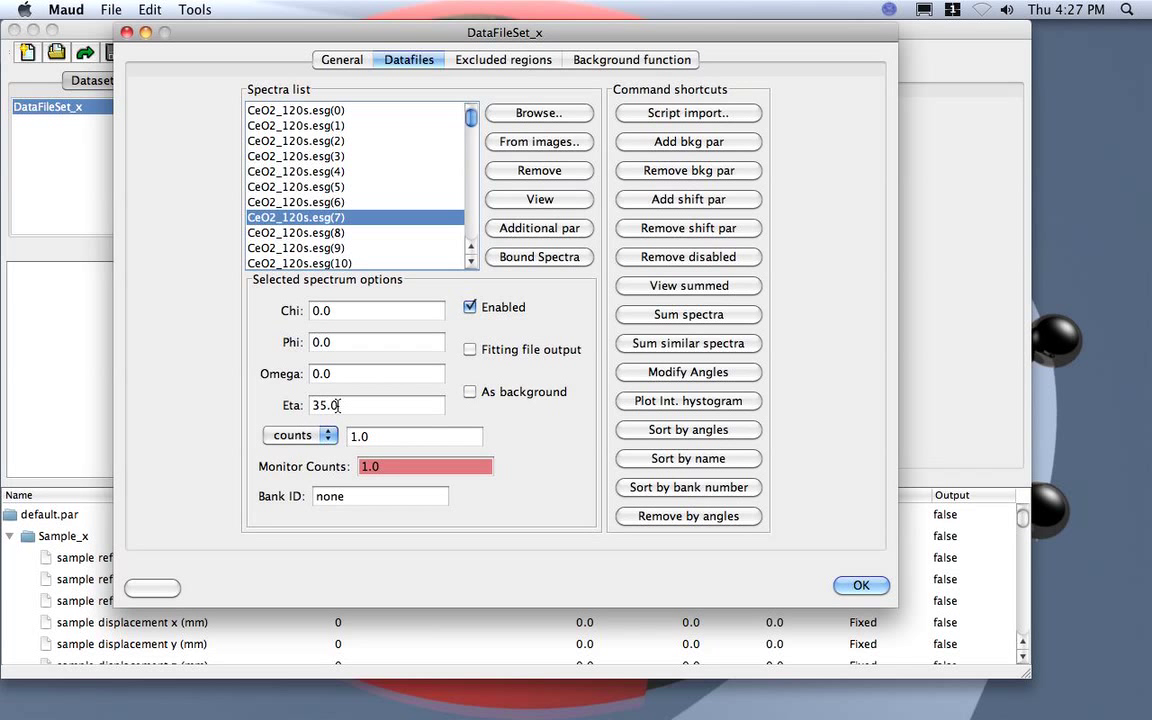
pyautogui.press('Down')
pyautogui.press('Down')
pyautogui.press('Down')
pyautogui.press('Down')
pyautogui.press('Down')
pyautogui.press('Down')
pyautogui.press('Down')
pyautogui.press('Down')
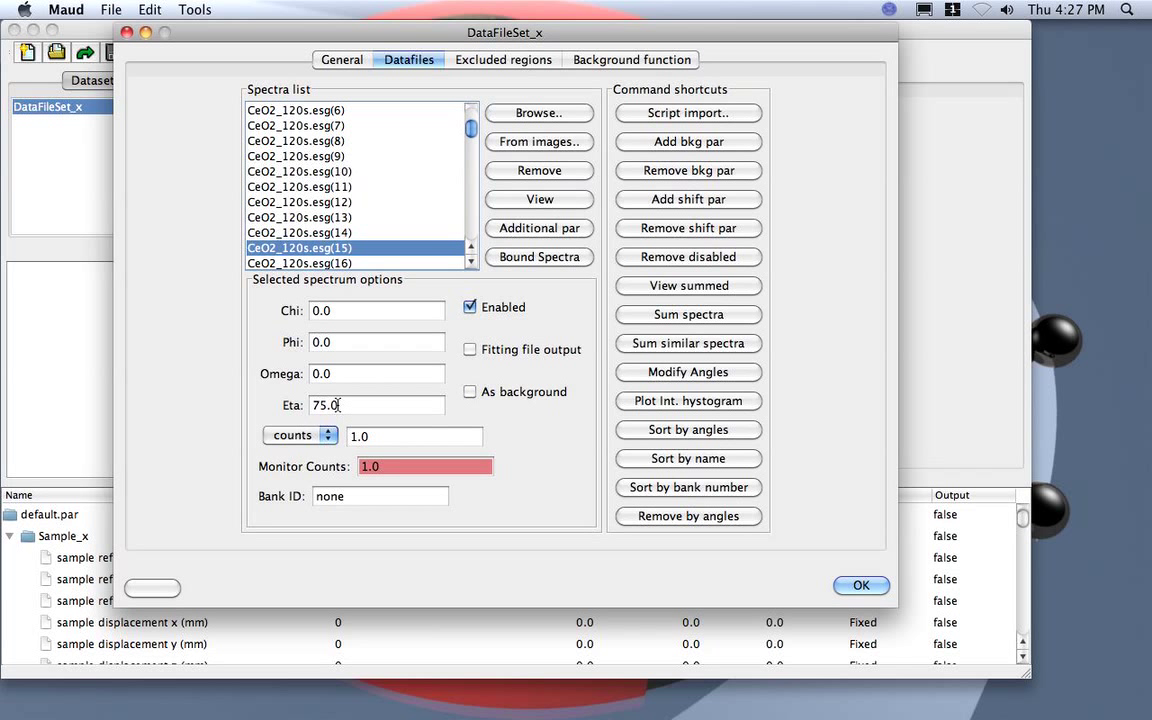
pyautogui.press('Down')
pyautogui.press('Down')
pyautogui.press('Down')
pyautogui.press('Down')
pyautogui.press('Down')
pyautogui.press('Down')
pyautogui.press('Down')
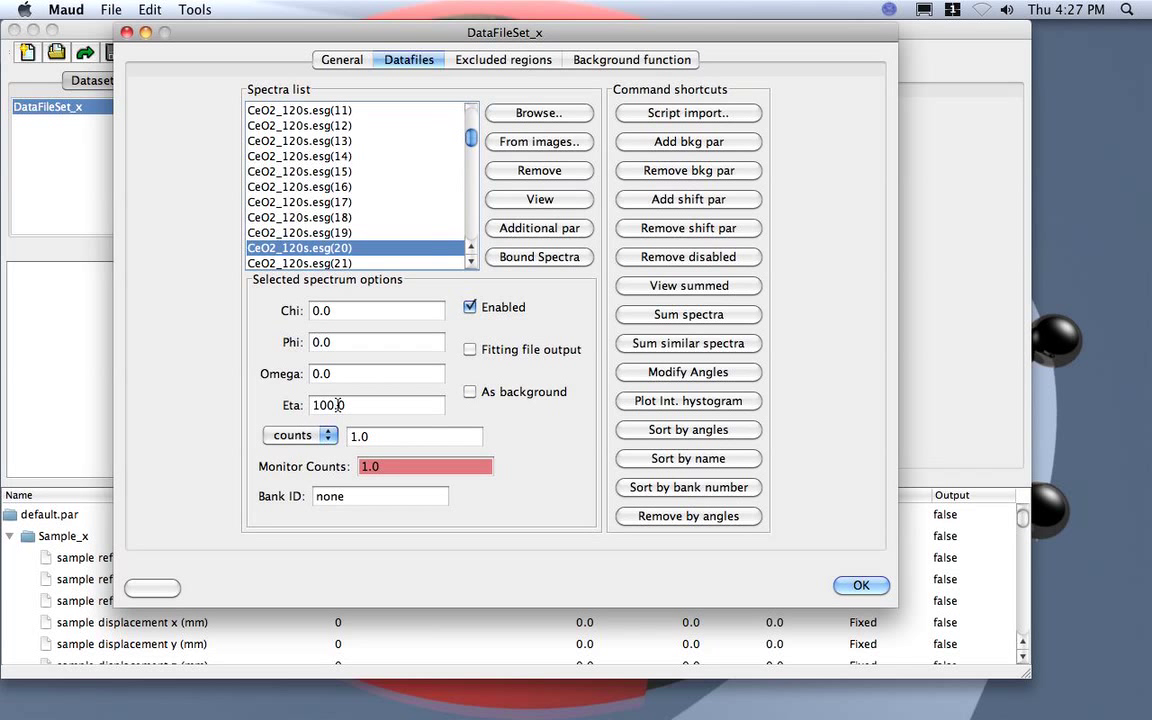
pyautogui.press('Down')
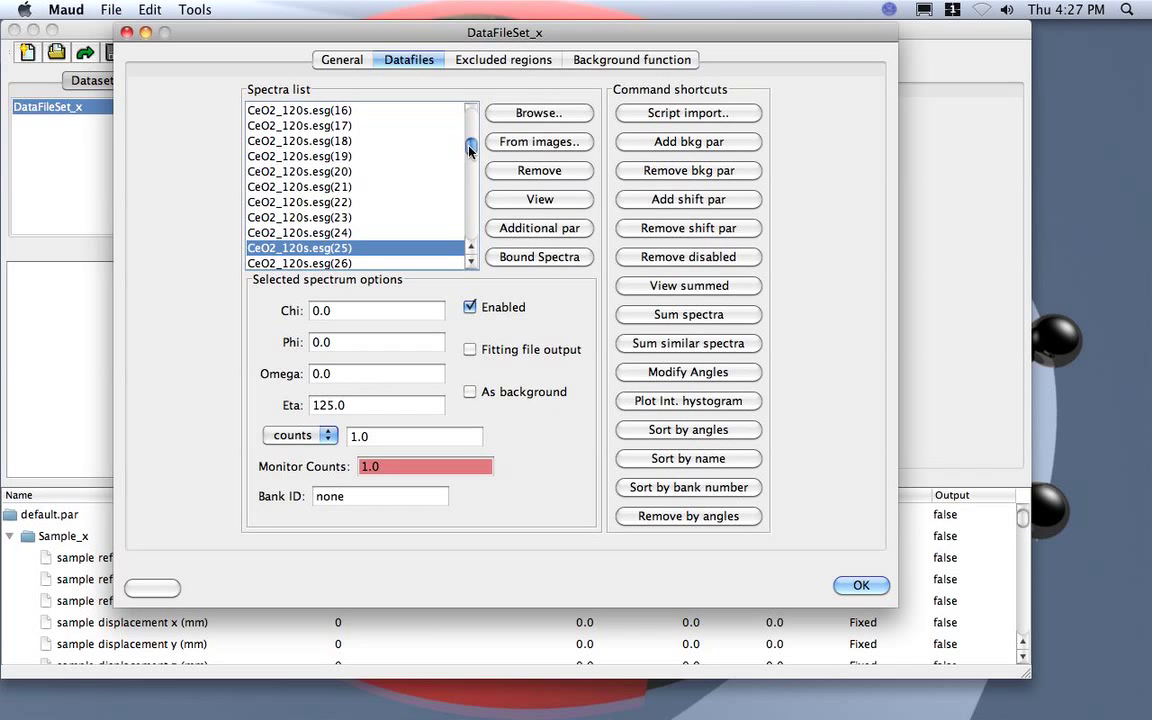
# View the plot of the first spectrum, CeO2_120s.esg(0), and close it after inspection.
pyautogui.moveTo(473, 149); pyautogui.dragTo(471, 115)
pyautogui.click(305, 261)
pyautogui.click(300, 110)
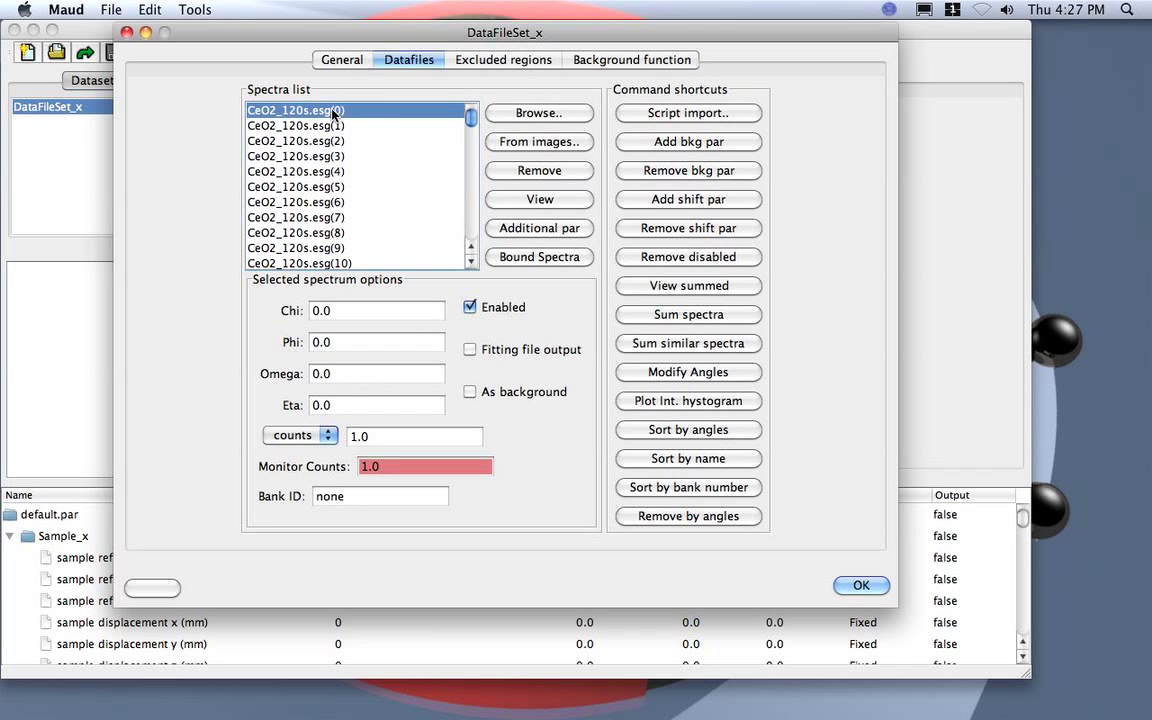
pyautogui.click(530, 199)
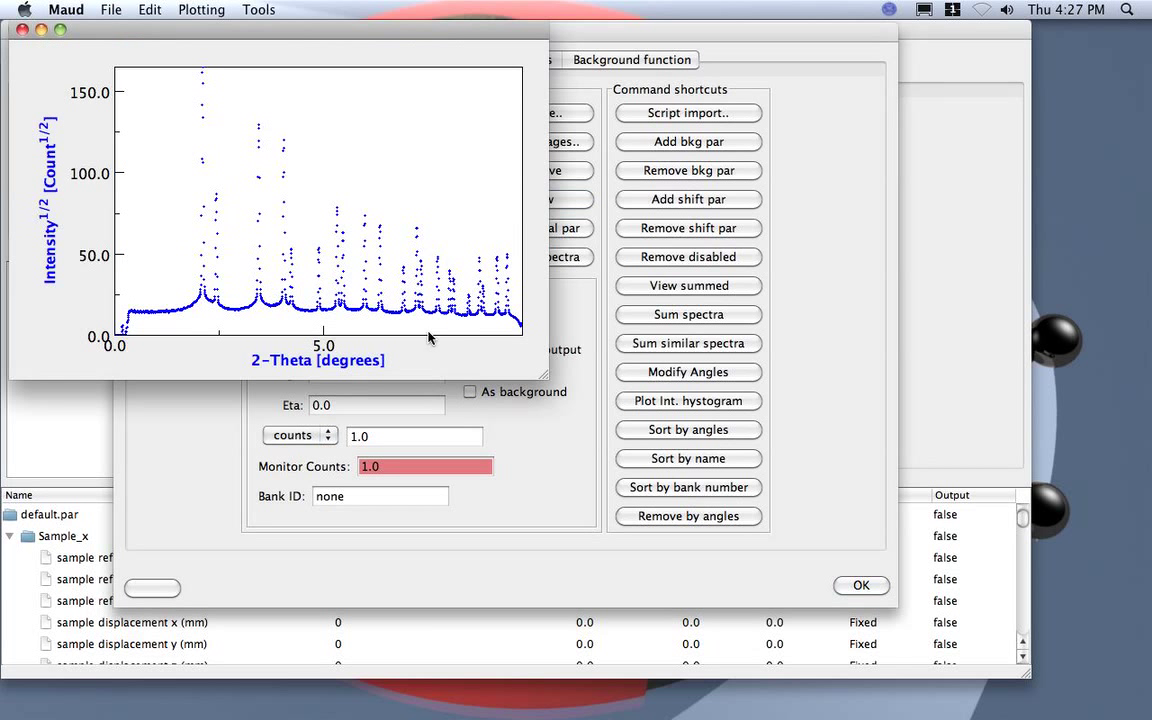
pyautogui.click(22, 30)
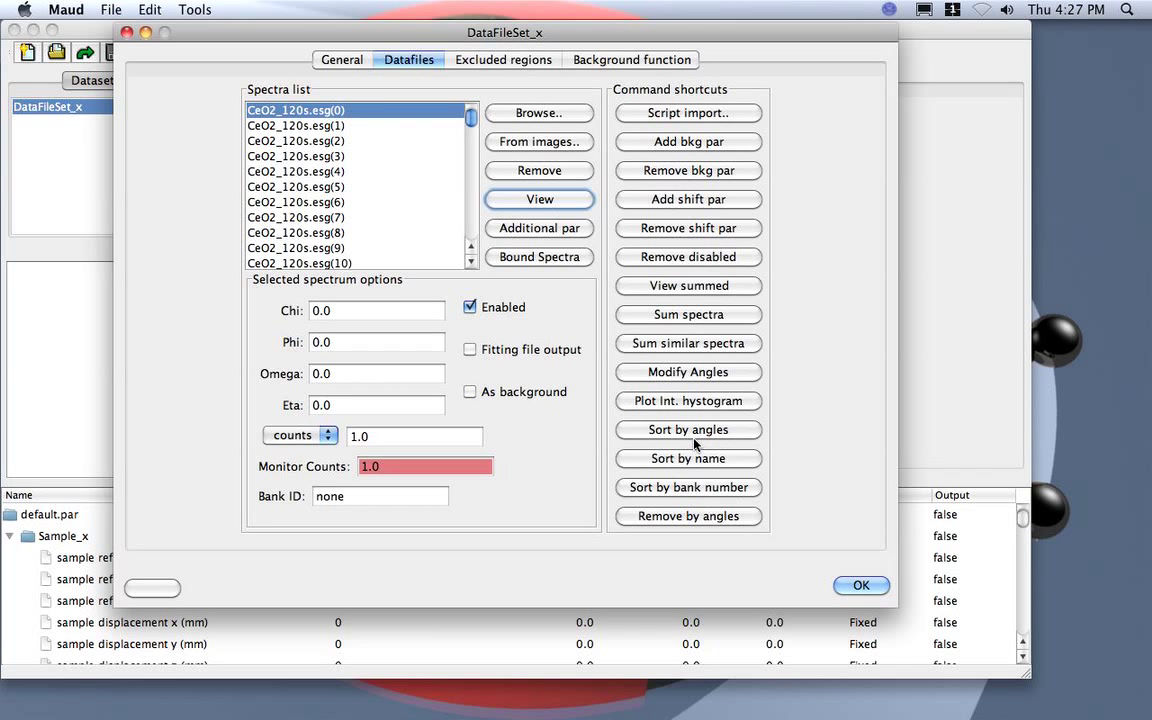
# Accept the data set's changes and show the pointer coordinates on the main diffraction plot.
pyautogui.click(850, 585)
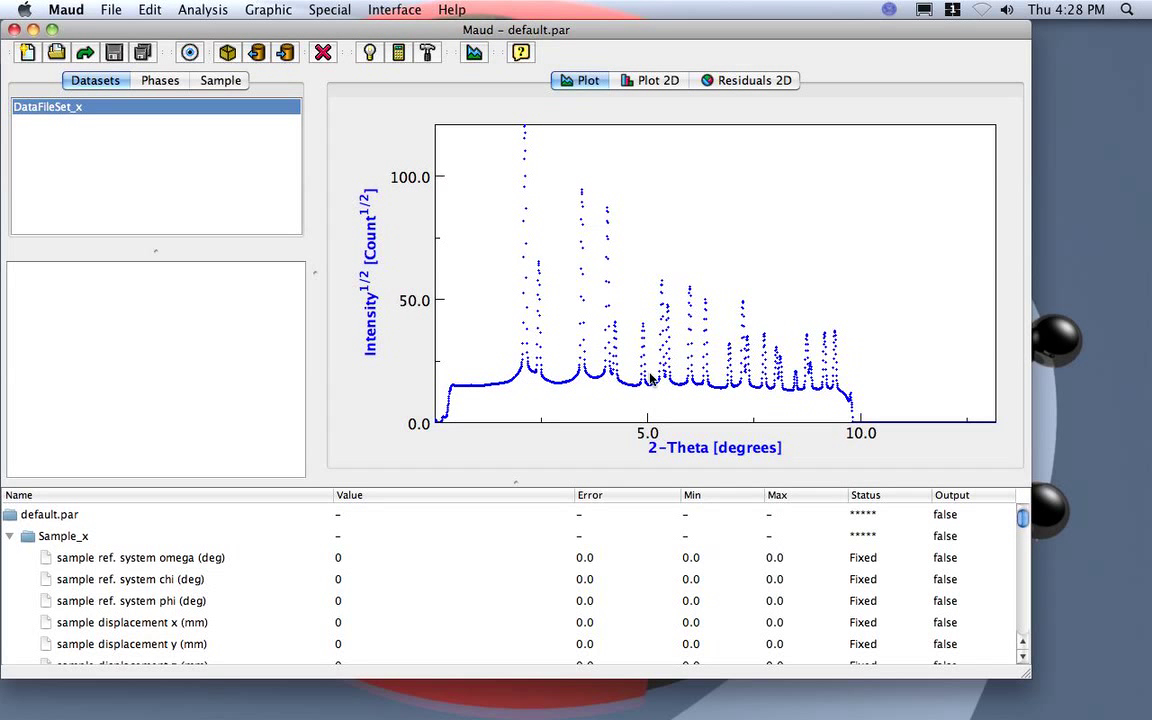
pyautogui.rightClick(494, 362)
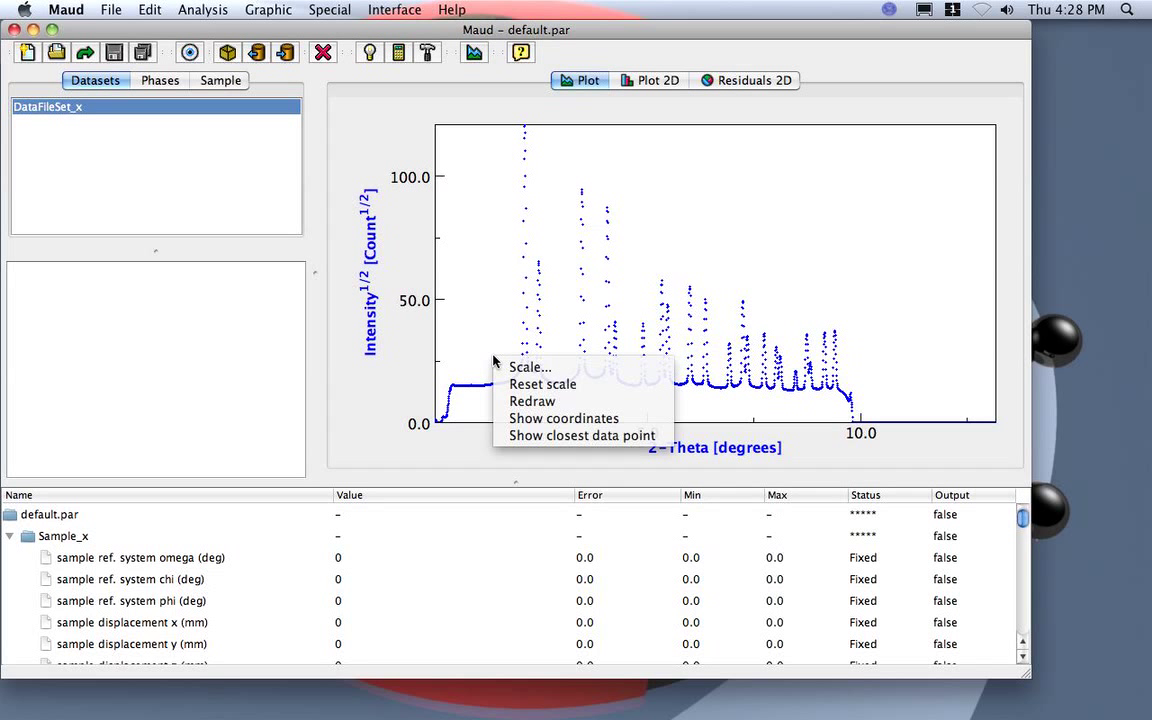
pyautogui.click(512, 418)
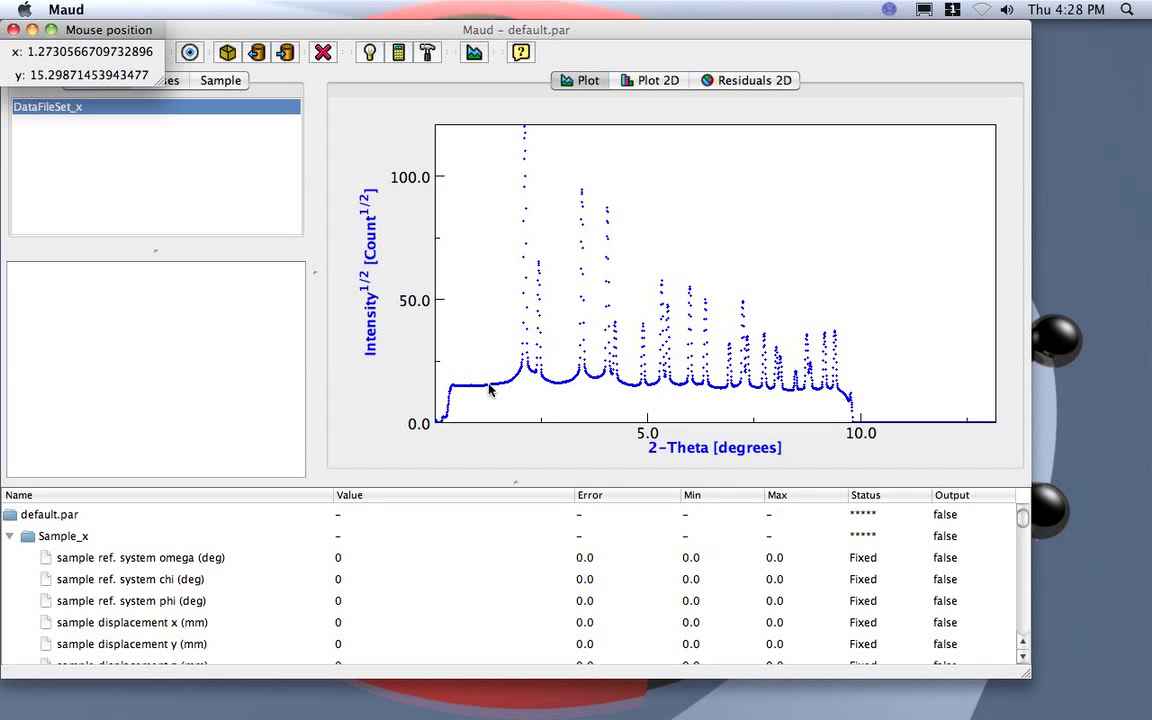